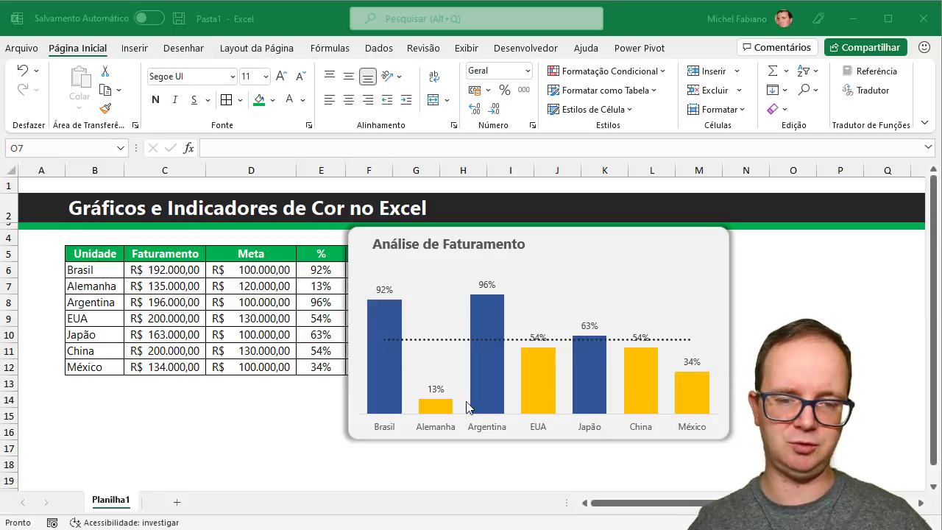
- Enter 140.000 as Brasil's Faturamento, then change it to 165.000
{"action": "left_click", "coordinate": [171, 271]}
{"action": "type", "text": "1"}
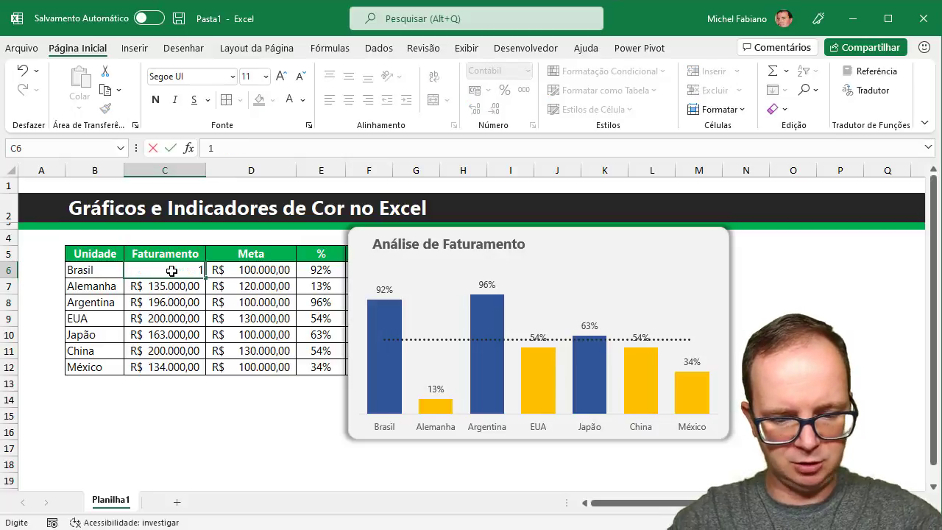
{"action": "type", "text": "40000"}
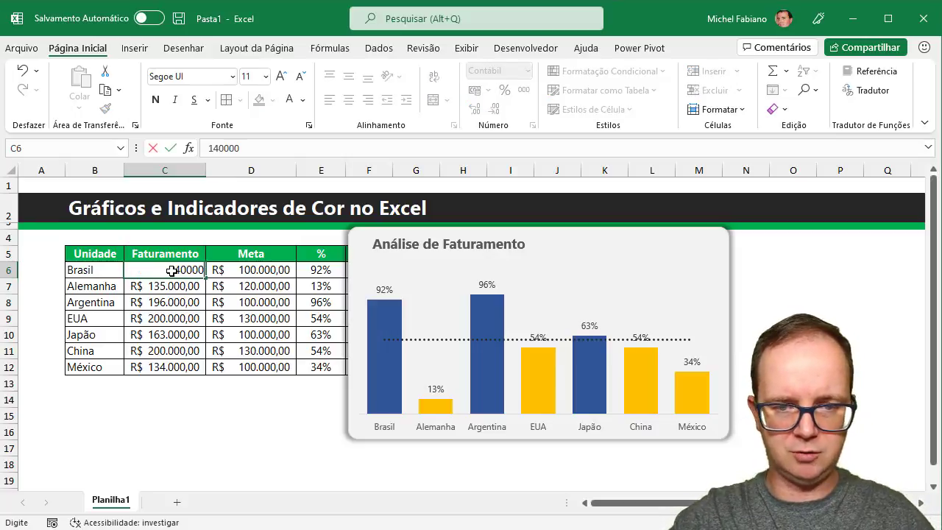
{"action": "key", "text": "Return"}
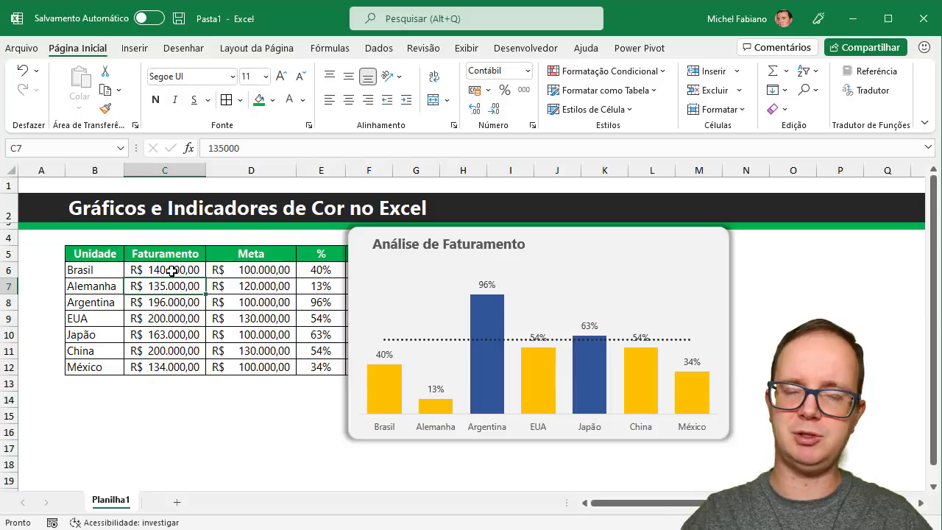
{"action": "left_click", "coordinate": [171, 271]}
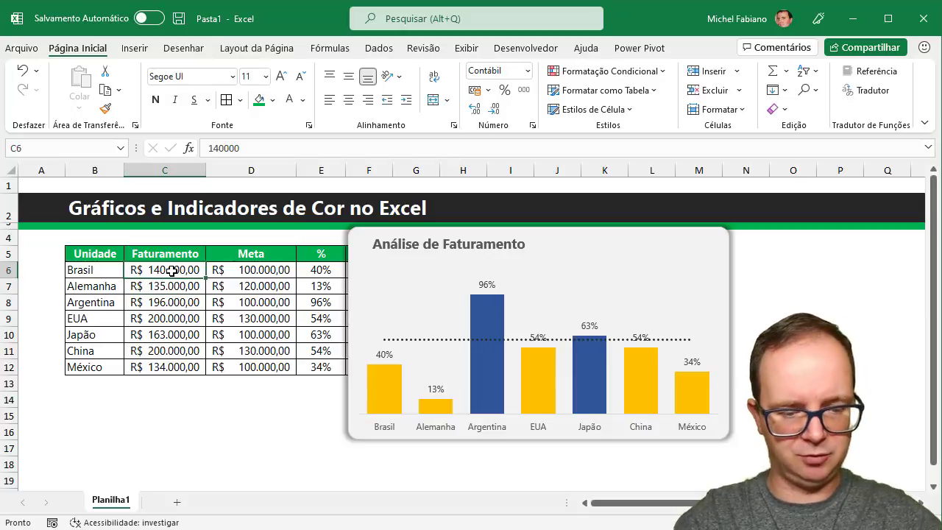
{"action": "type", "text": "165.000"}
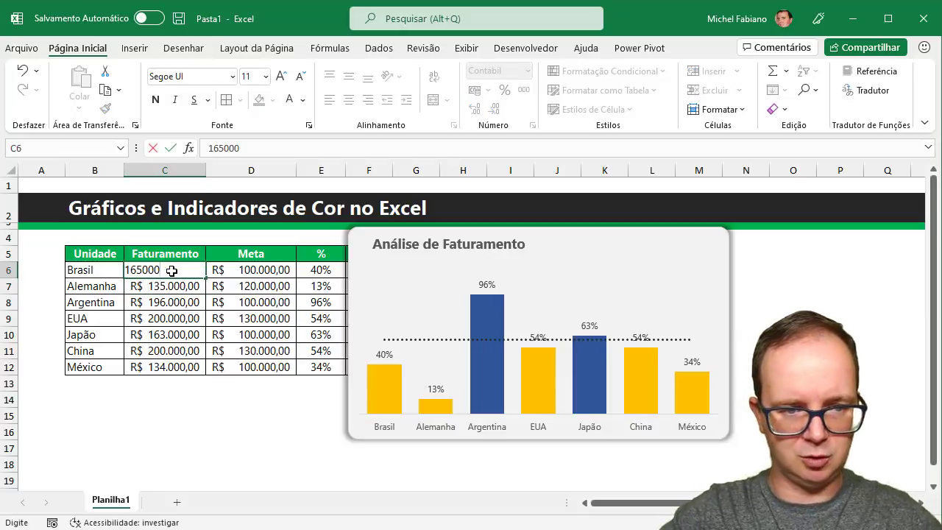
{"action": "key", "text": "Return"}
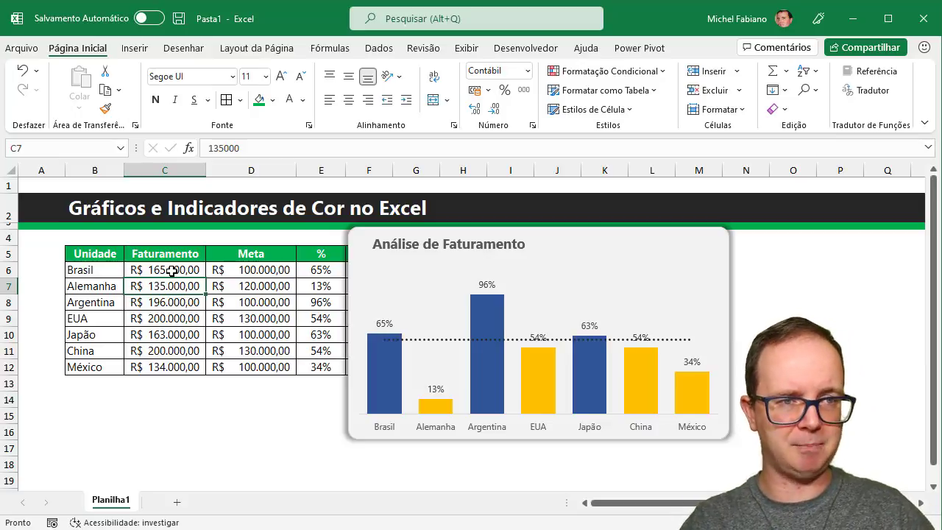
- Copy the Unidade–Meta table and paste it at B2 on a new sheet
{"action": "left_click", "coordinate": [102, 254]}
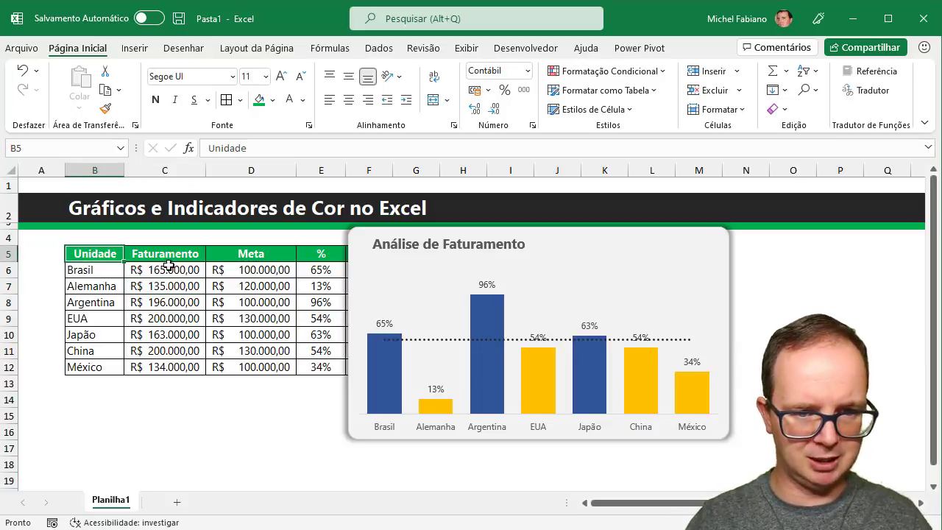
{"action": "left_click_drag", "start_coordinate": [169, 265], "coordinate": [268, 359]}
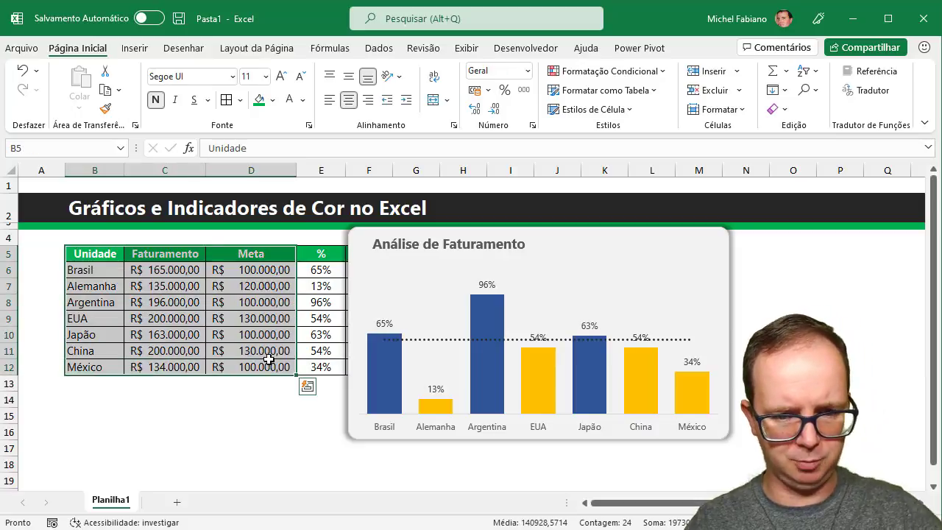
{"action": "key", "text": "ctrl+c"}
{"action": "left_click", "coordinate": [177, 502]}
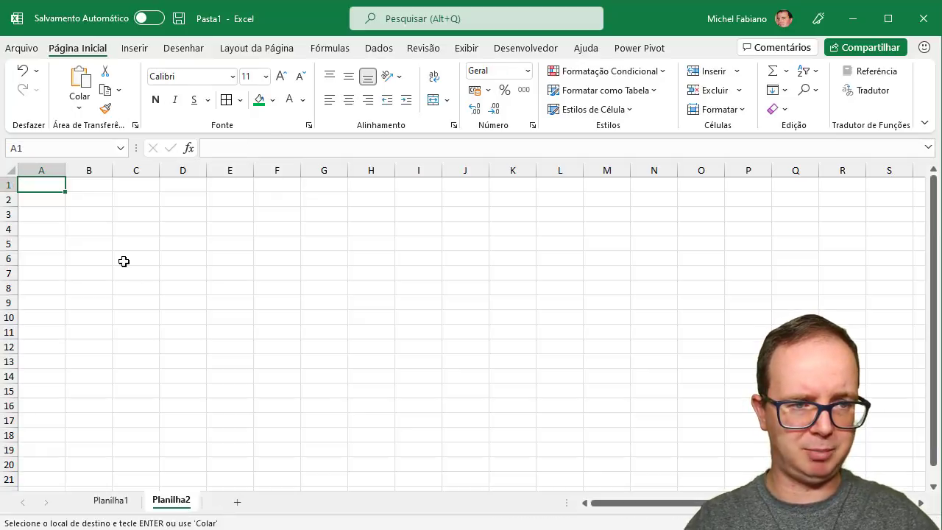
{"action": "left_click", "coordinate": [96, 199]}
{"action": "key", "text": "ctrl+v"}
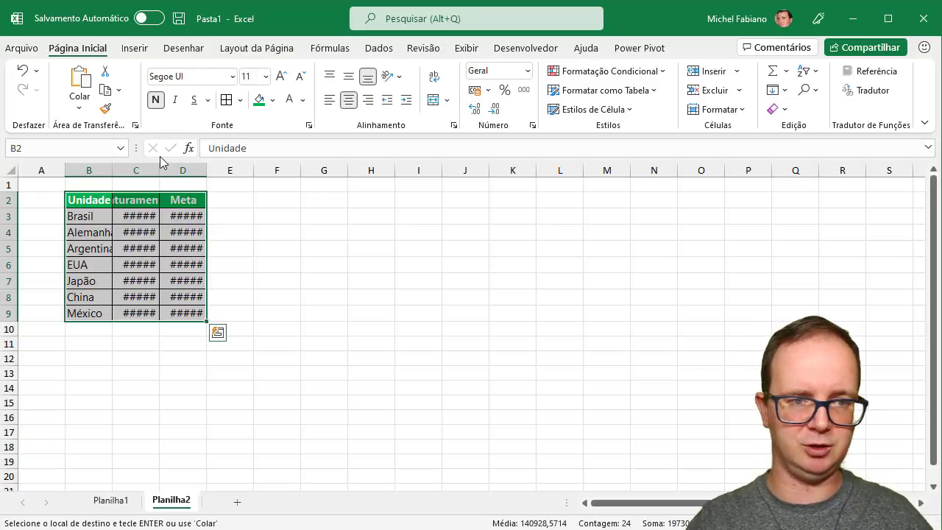
- AutoFit columns B, C and D, narrow column A, and zoom in three steps
{"action": "double_click", "coordinate": [159, 170]}
{"action": "double_click", "coordinate": [237, 170]}
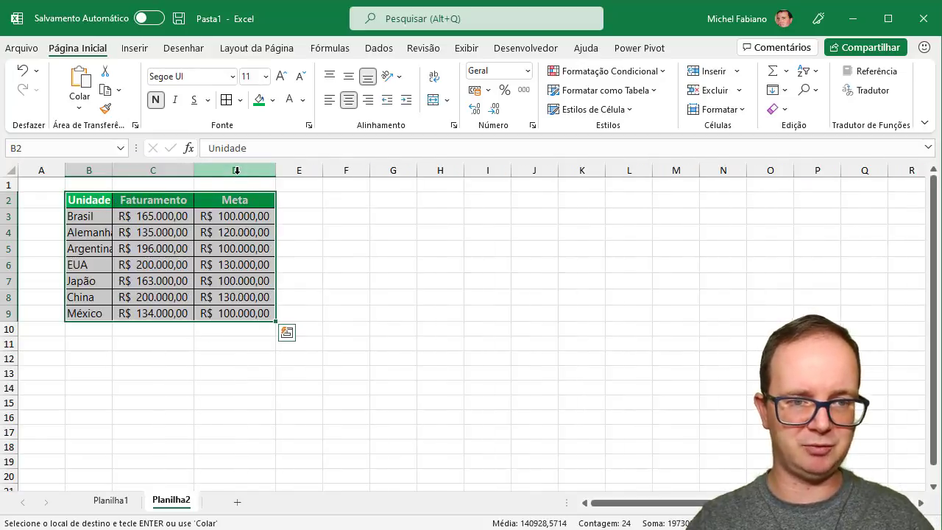
{"action": "double_click", "coordinate": [112, 170]}
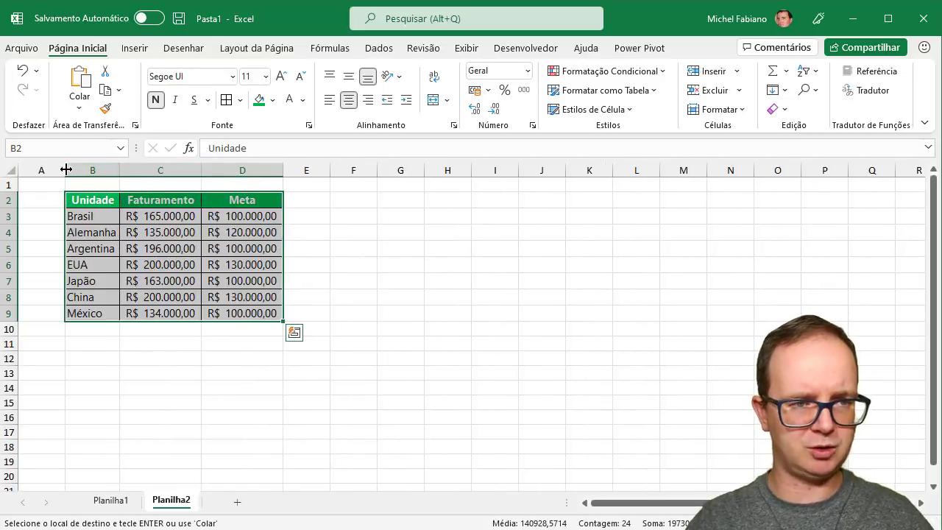
{"action": "left_click_drag", "start_coordinate": [65, 170], "coordinate": [39, 170]}
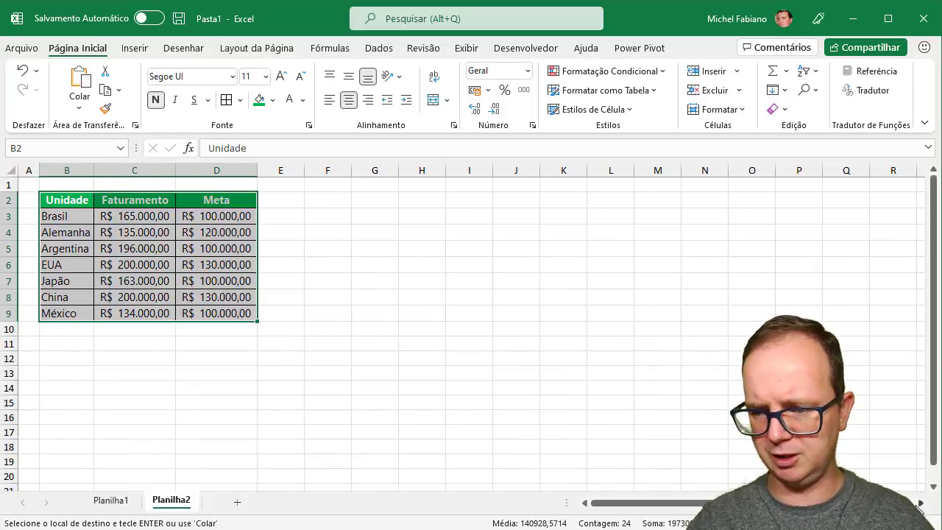
{"action": "left_click", "coordinate": [929, 524]}
{"action": "left_click", "coordinate": [929, 524]}
{"action": "left_click", "coordinate": [929, 523]}
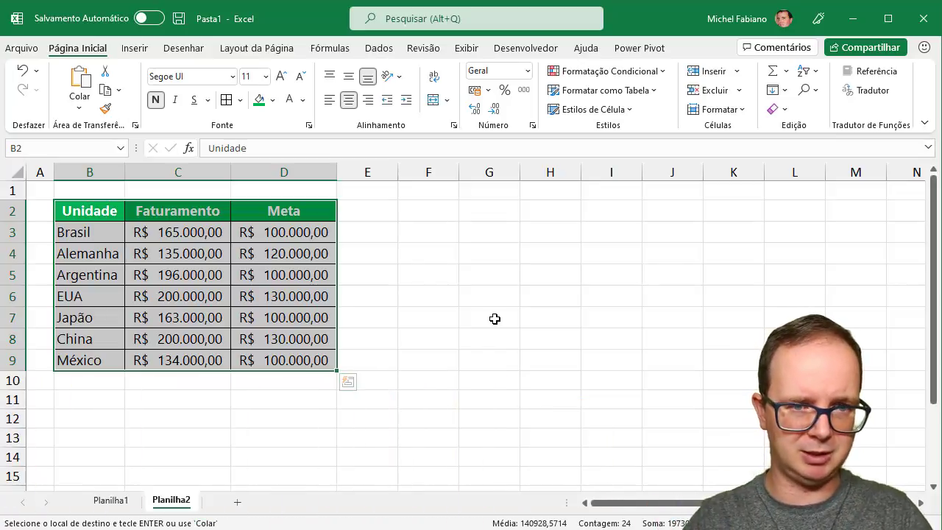
- Add a % header in E2 and the formula =C3/D3-1 in E3
{"action": "left_click", "coordinate": [367, 210]}
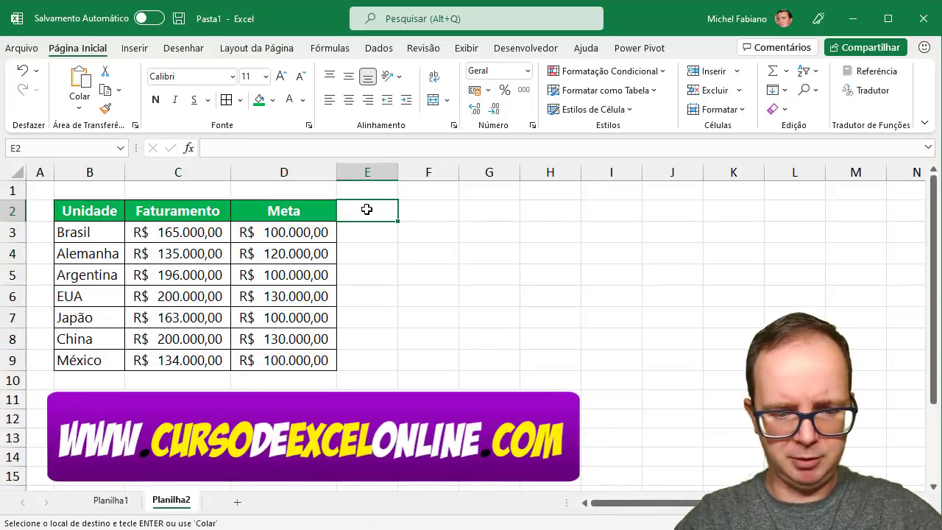
{"action": "type", "text": "%"}
{"action": "key", "text": "Return"}
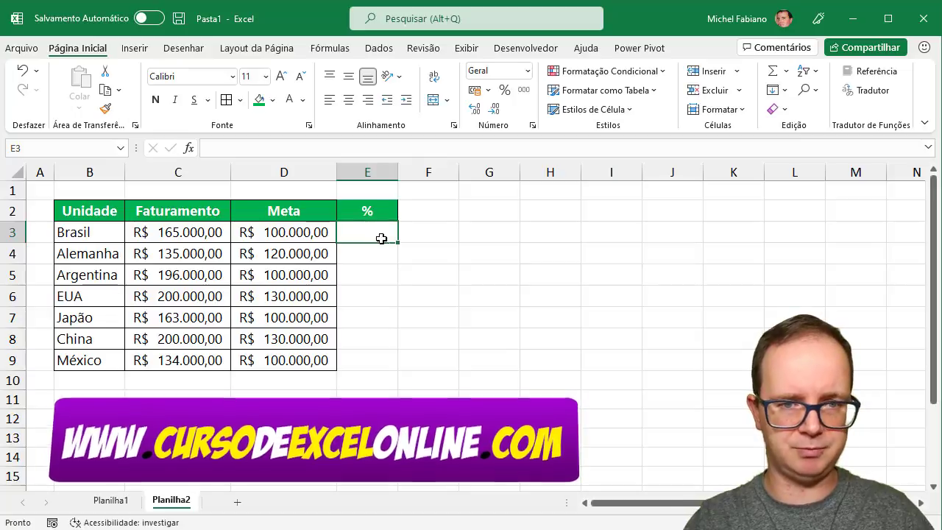
{"action": "type", "text": "="}
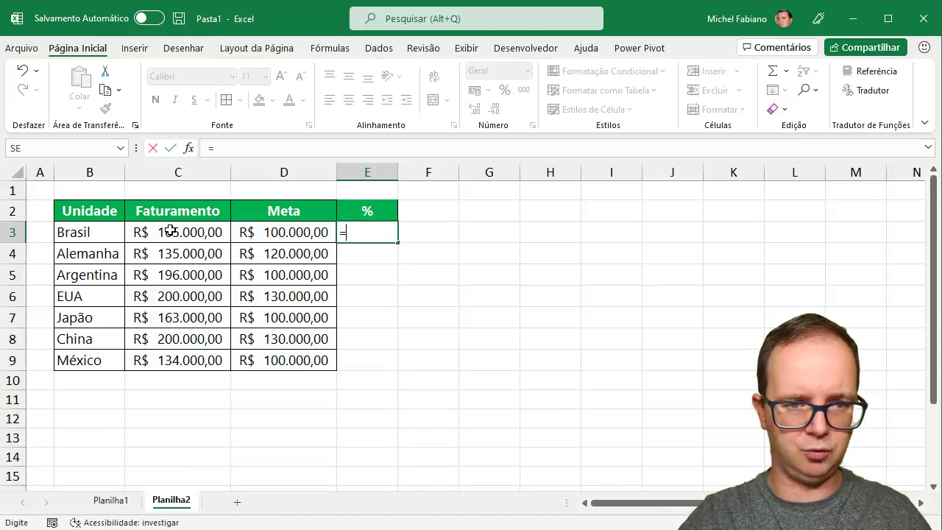
{"action": "left_click", "coordinate": [170, 231]}
{"action": "type", "text": "/"}
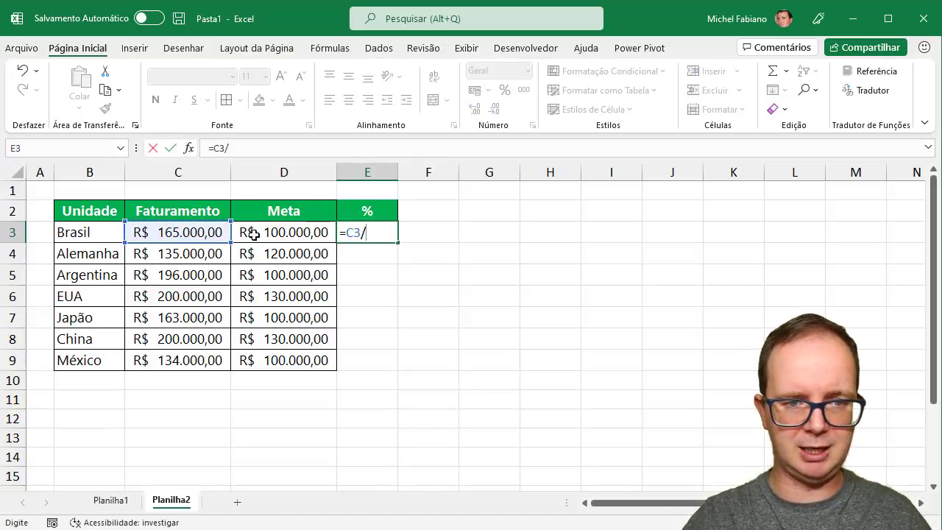
{"action": "left_click", "coordinate": [265, 232]}
{"action": "type", "text": "-1"}
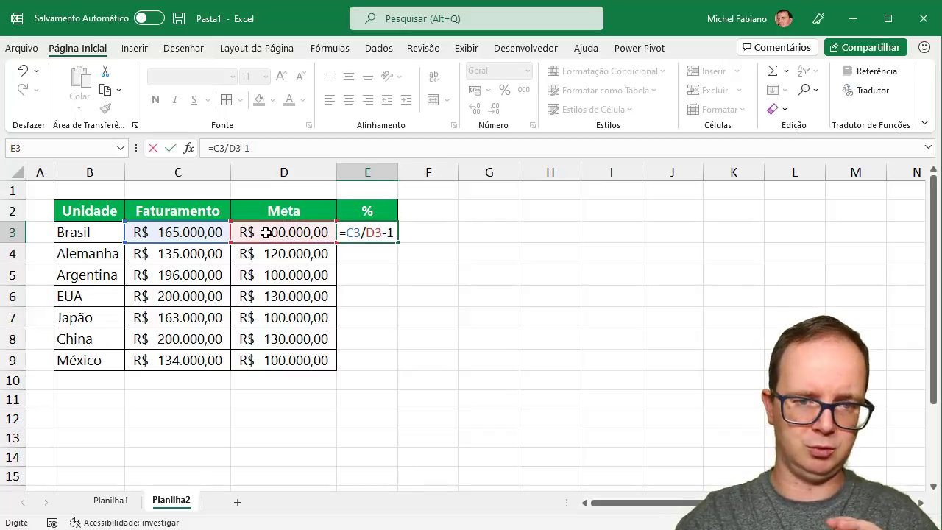
{"action": "key", "text": "Return"}
- Show E3 as a percentage, fill it down to every country, and center E2:E9
{"action": "left_click", "coordinate": [371, 236]}
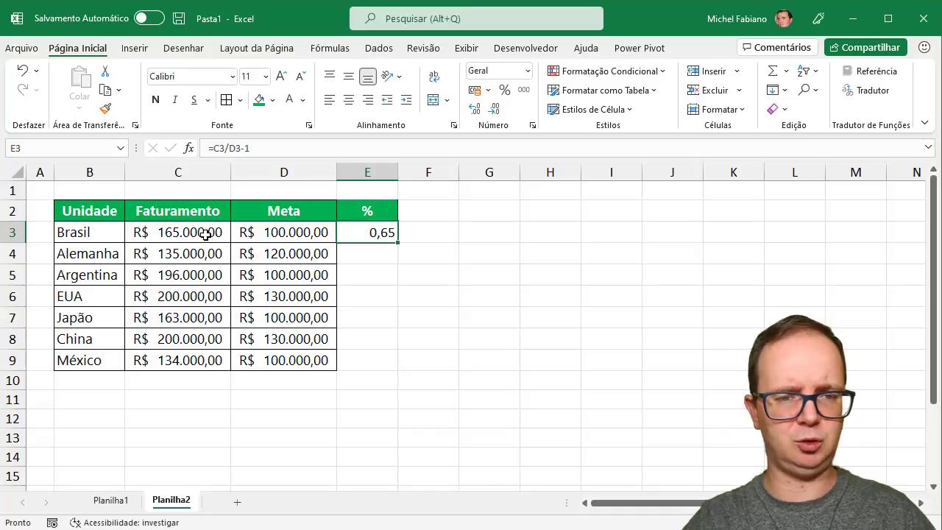
{"action": "left_click", "coordinate": [505, 90]}
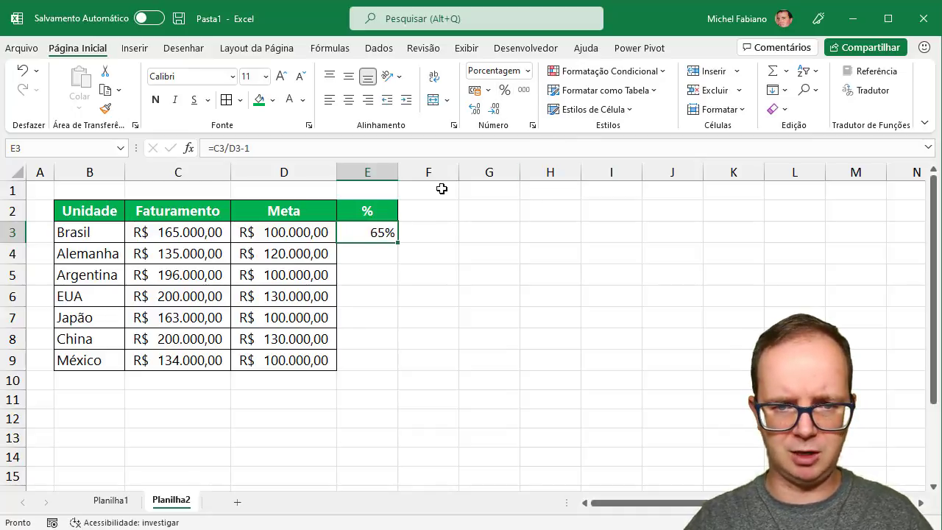
{"action": "double_click", "coordinate": [399, 242]}
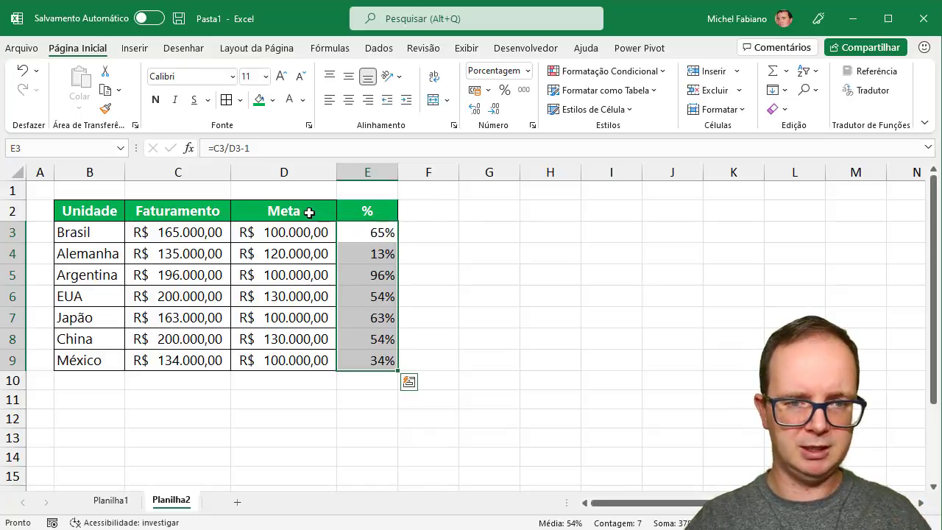
{"action": "left_click_drag", "start_coordinate": [360, 212], "coordinate": [351, 362]}
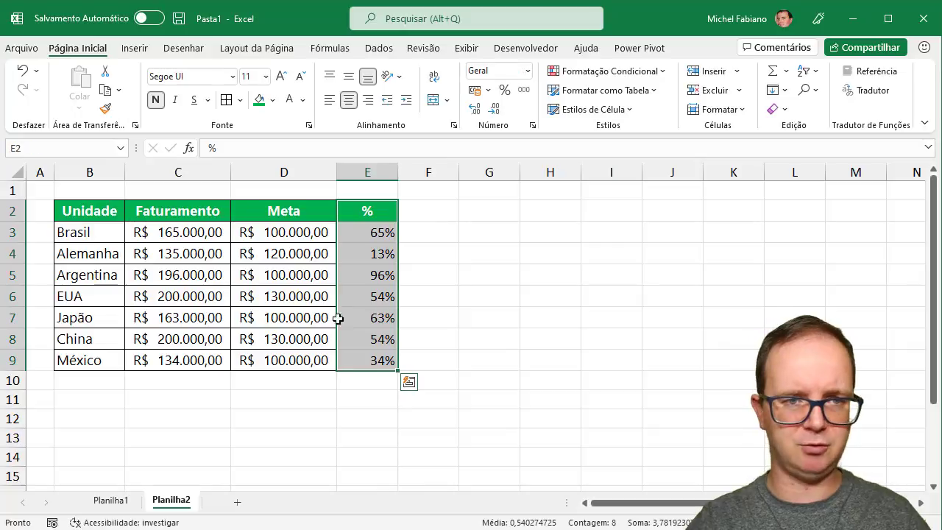
{"action": "left_click", "coordinate": [220, 77]}
{"action": "left_click", "coordinate": [218, 78]}
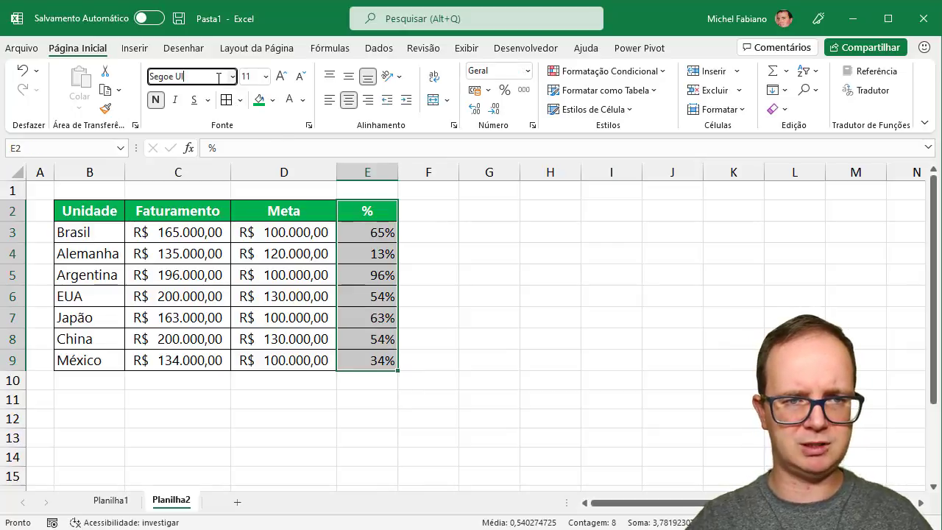
{"action": "key", "text": "Escape"}
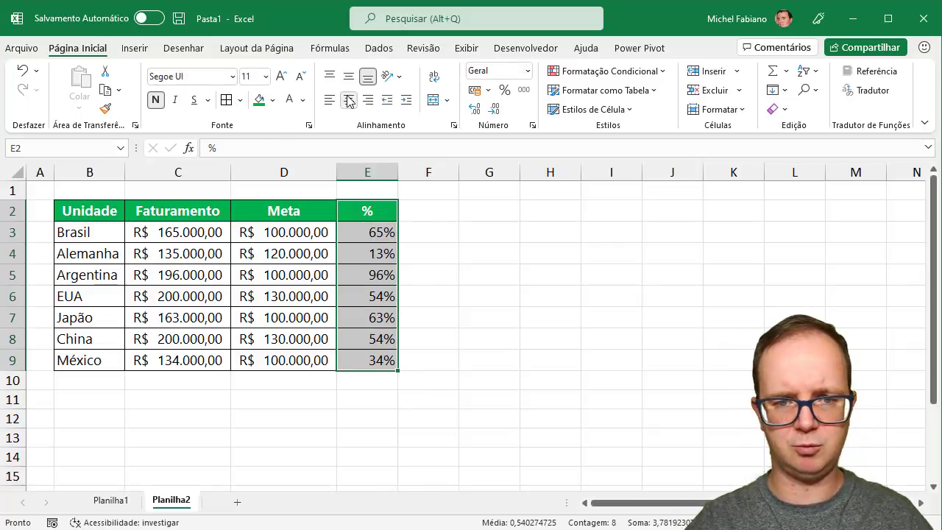
{"action": "left_click", "coordinate": [349, 100]}
- Enter the header Análise in F2
{"action": "left_click", "coordinate": [421, 219]}
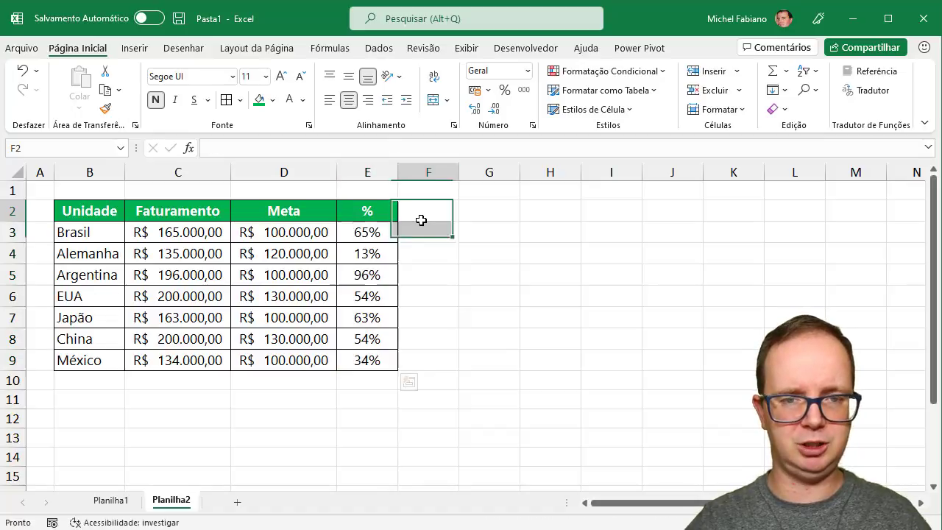
{"action": "type", "text": "Análise"}
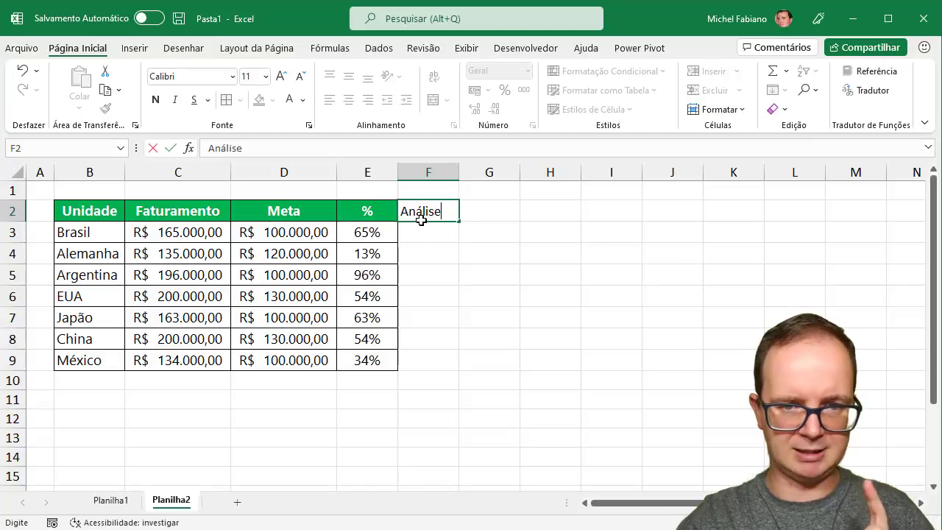
{"action": "key", "text": "Return"}
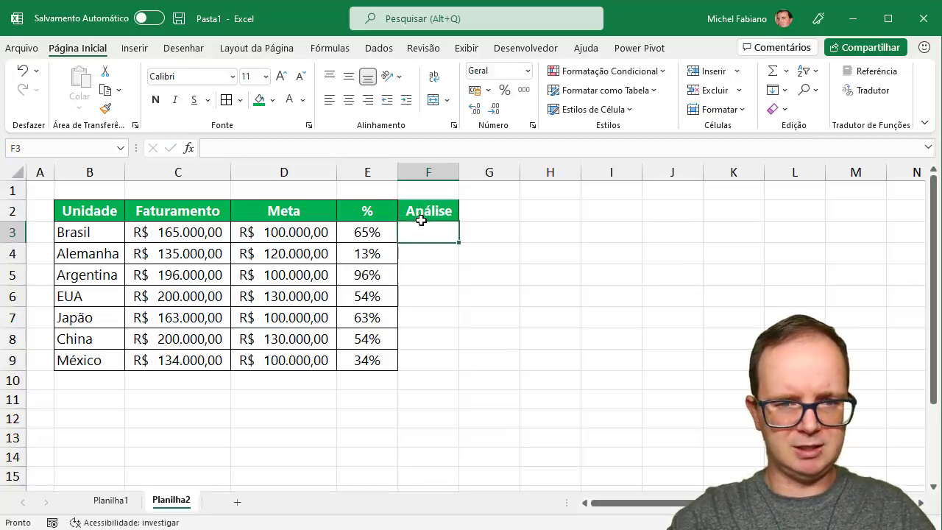
- Enter =SE(E3>=60%;E3;NÃO.DISP()) in F3
{"action": "type", "text": "=se"}
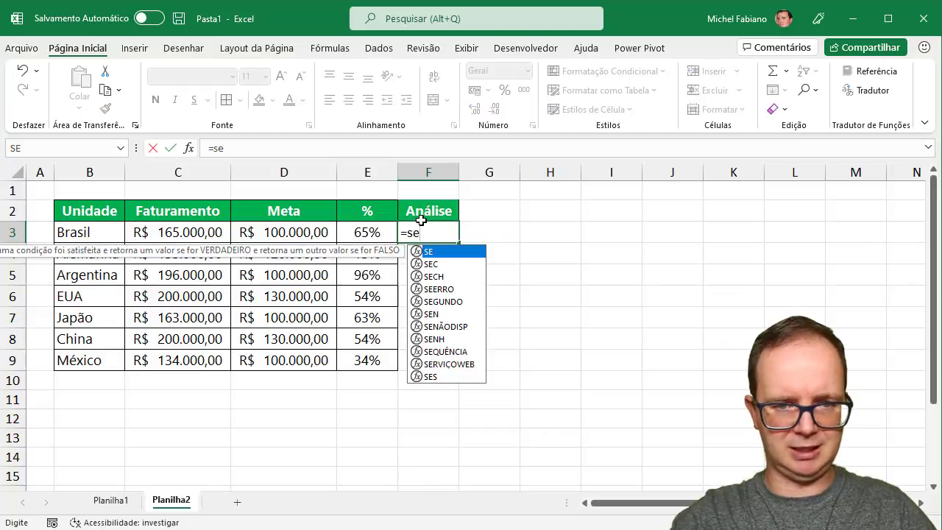
{"action": "type", "text": "("}
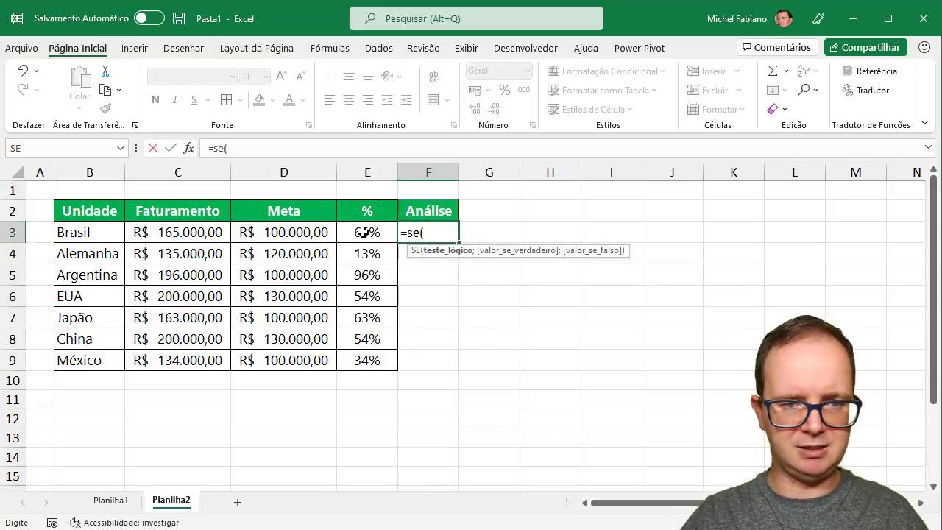
{"action": "left_click", "coordinate": [365, 232]}
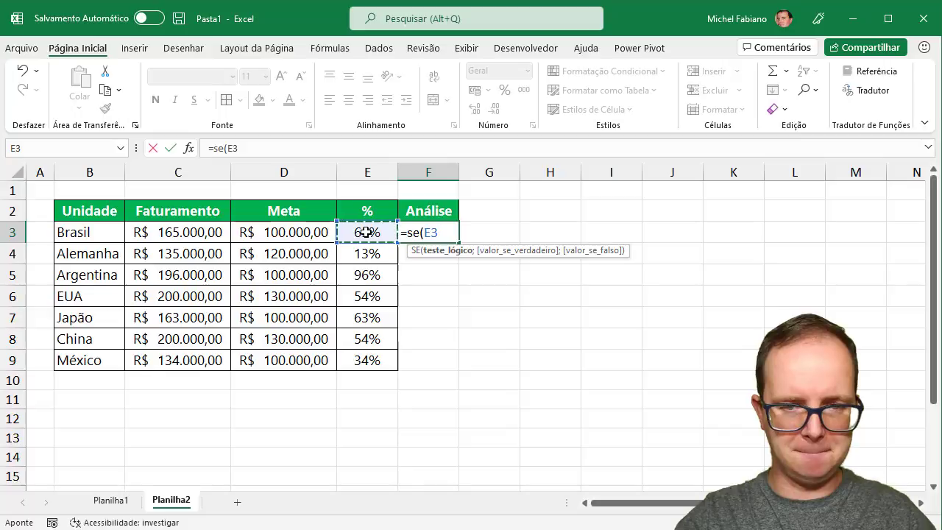
{"action": "type", "text": ">="}
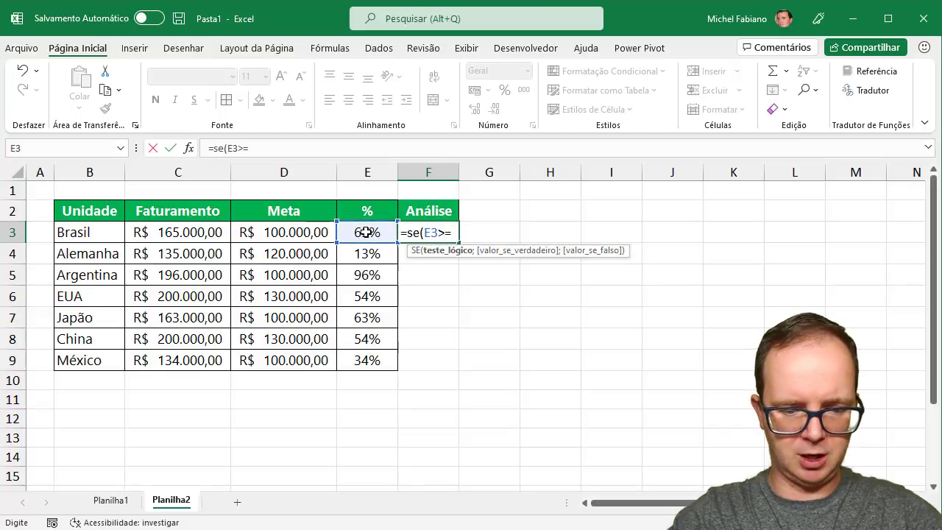
{"action": "type", "text": "60"}
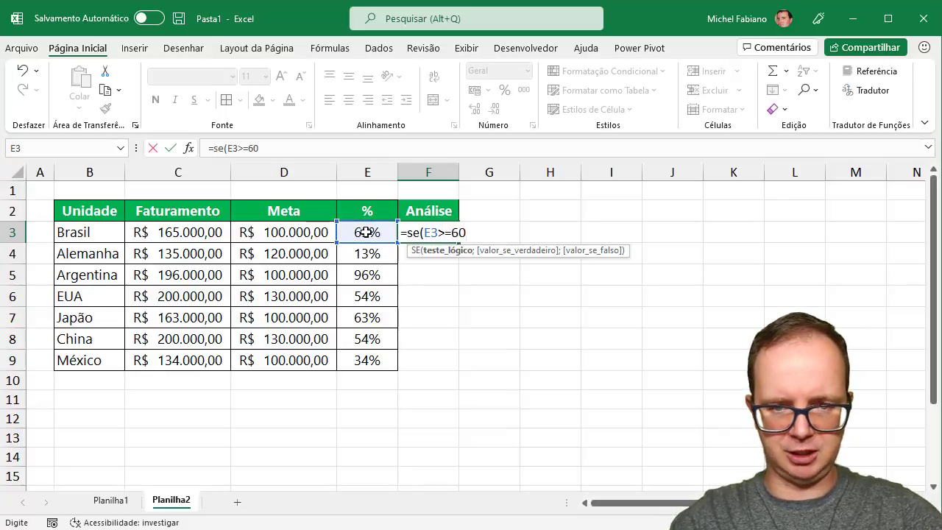
{"action": "type", "text": "%"}
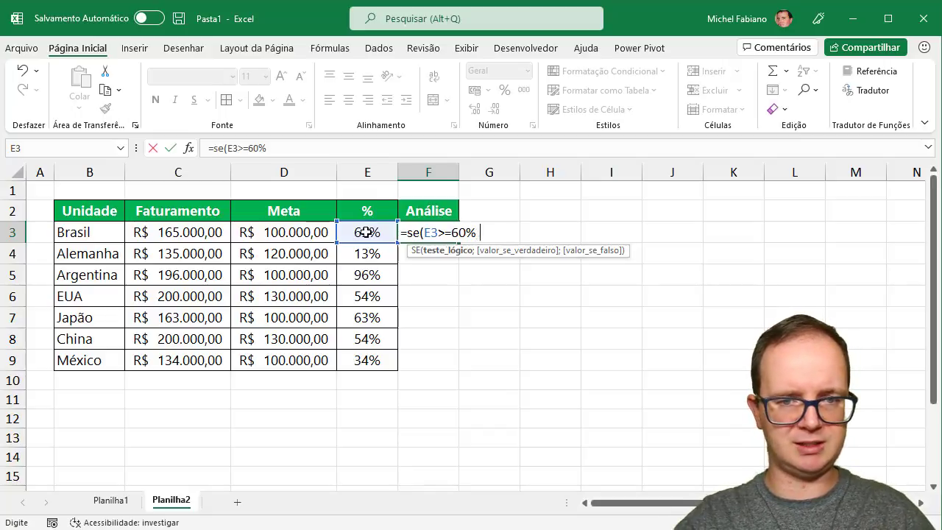
{"action": "type", "text": ";"}
{"action": "left_click", "coordinate": [367, 232]}
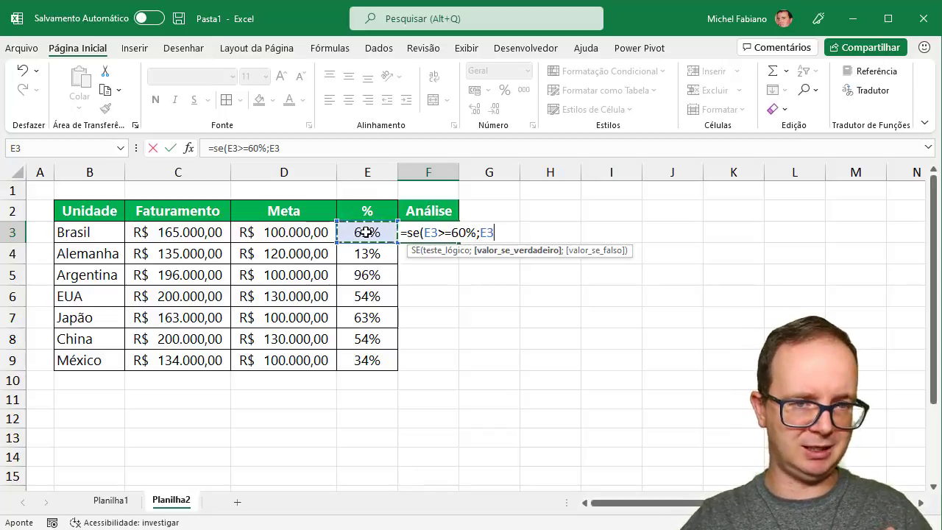
{"action": "type", "text": ";n"}
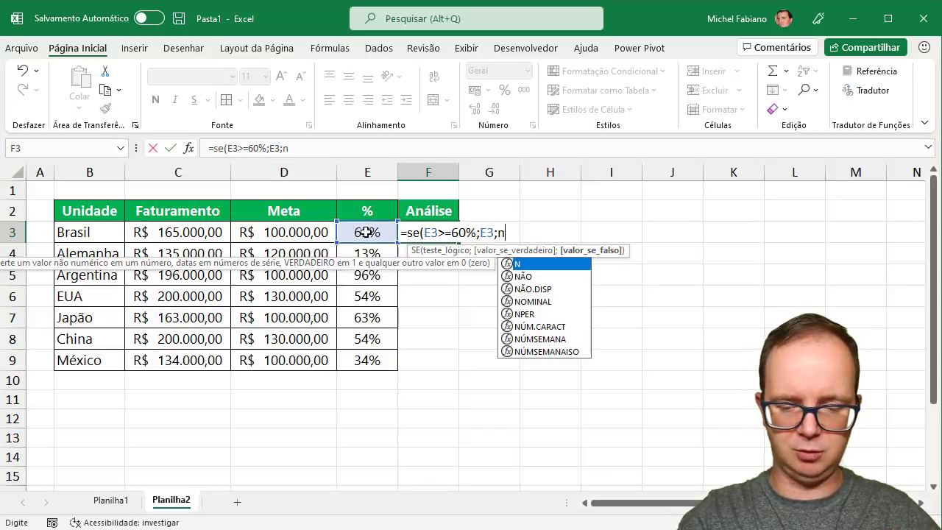
{"action": "type", "text": "ão.disp"}
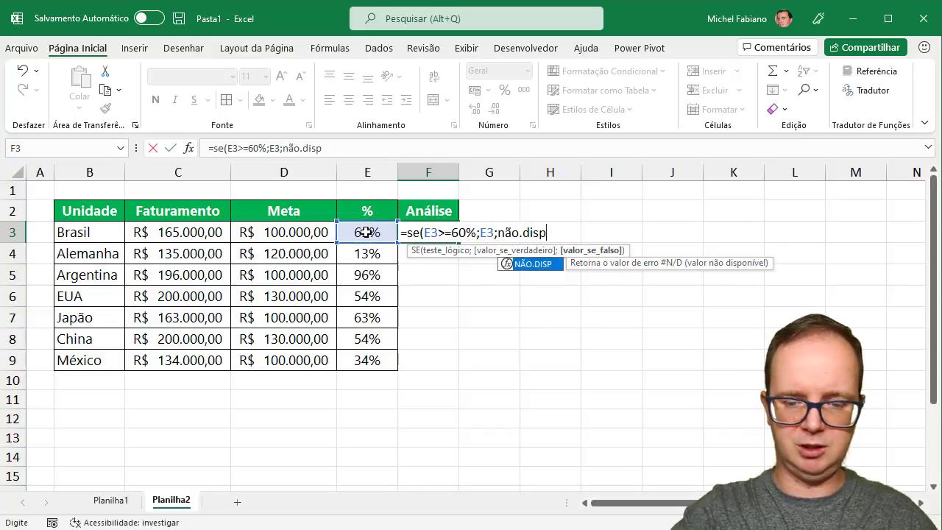
{"action": "type", "text": "())"}
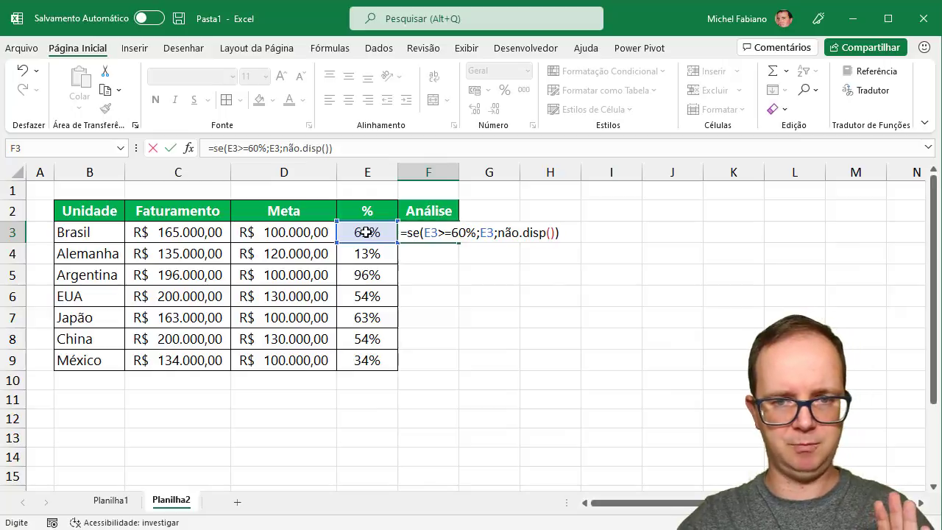
- Format F3 as a percentage and fill the formula down to F9
{"action": "left_click", "coordinate": [366, 232]}
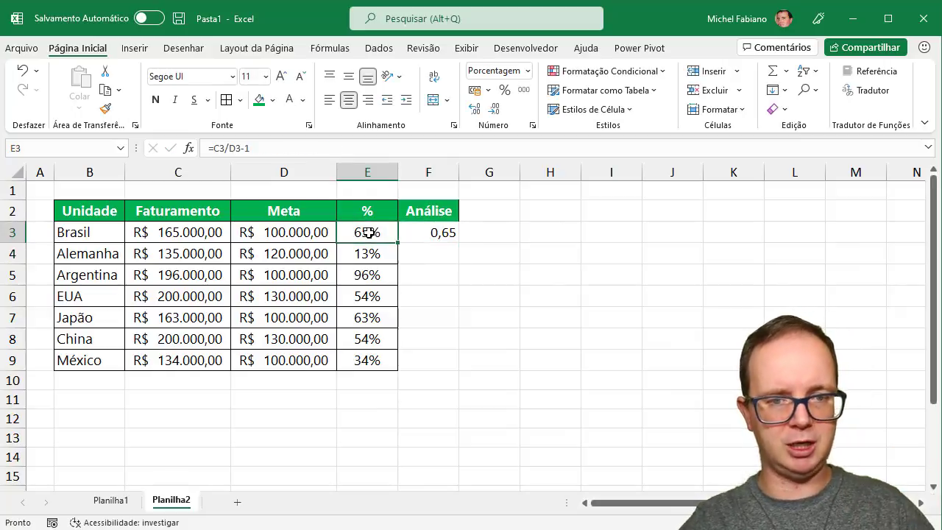
{"action": "left_click", "coordinate": [422, 232]}
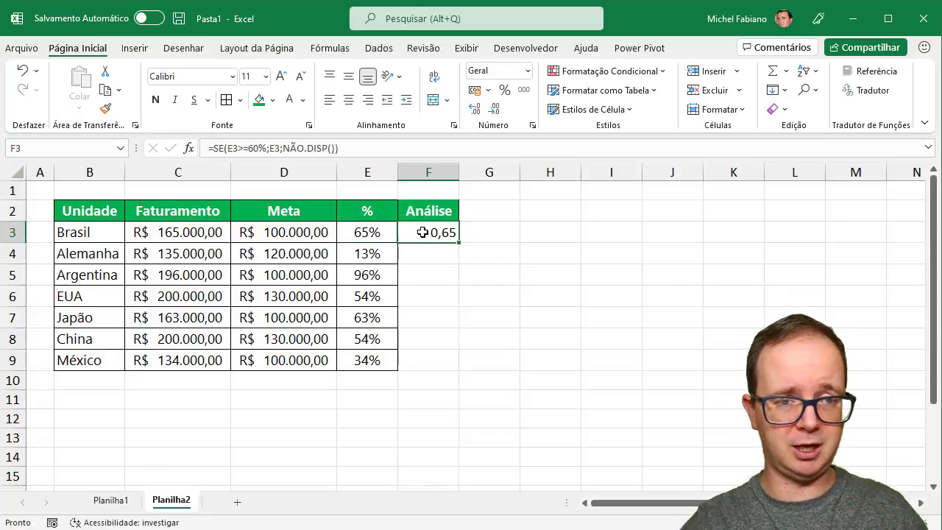
{"action": "left_click", "coordinate": [505, 90]}
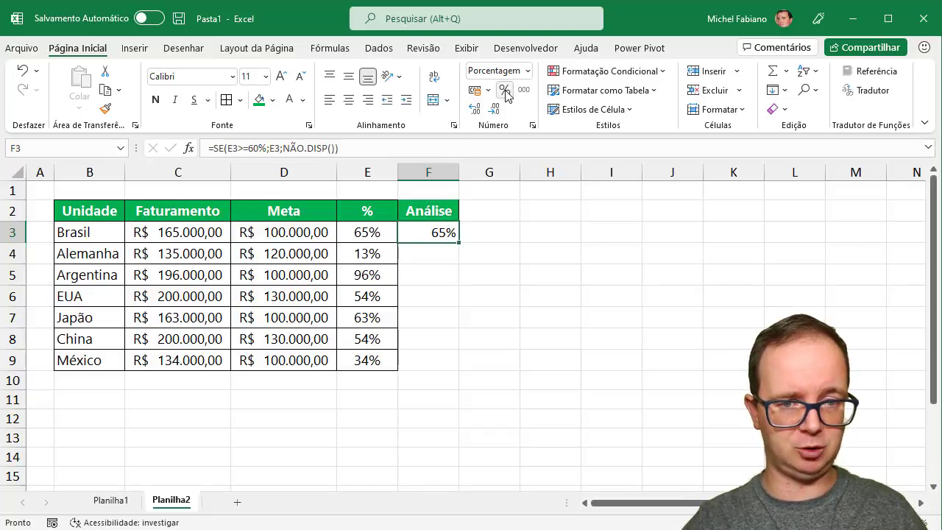
{"action": "double_click", "coordinate": [459, 242]}
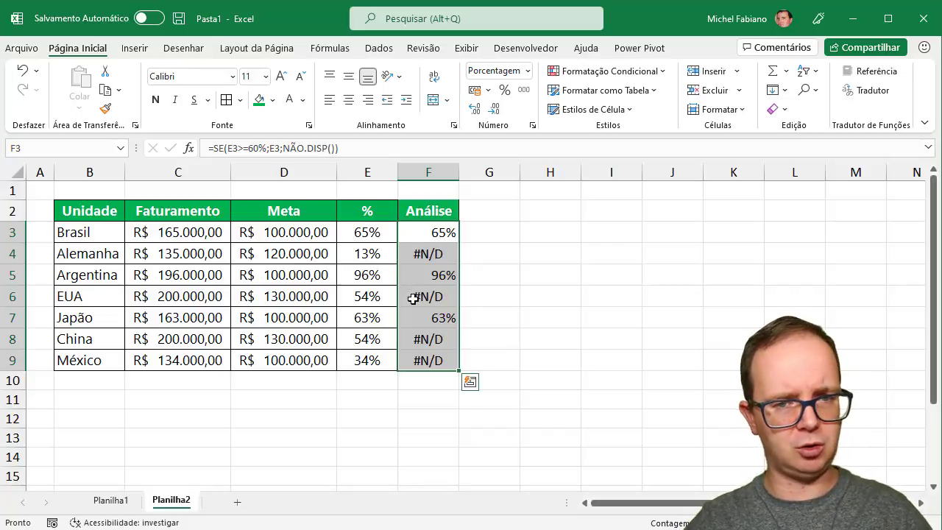
- Add a second Análise header in G2
{"action": "left_click", "coordinate": [491, 218]}
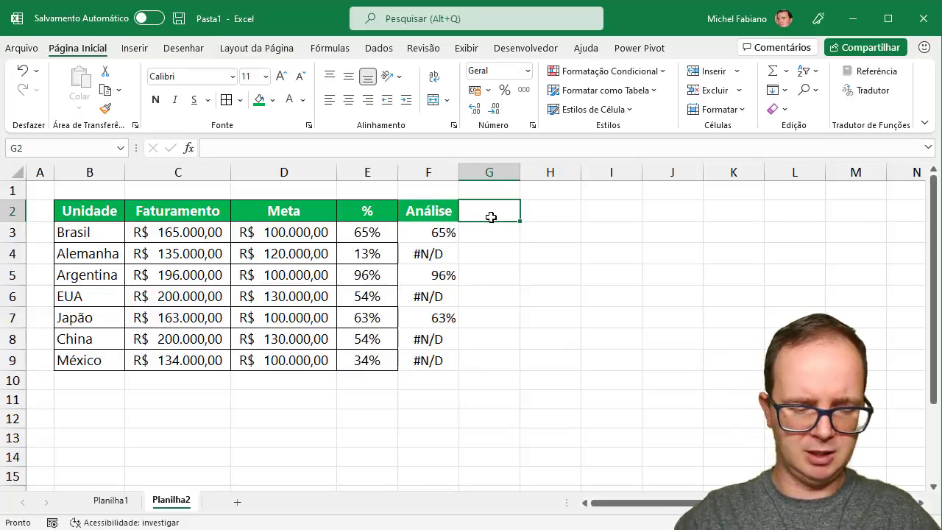
{"action": "type", "text": "Análise"}
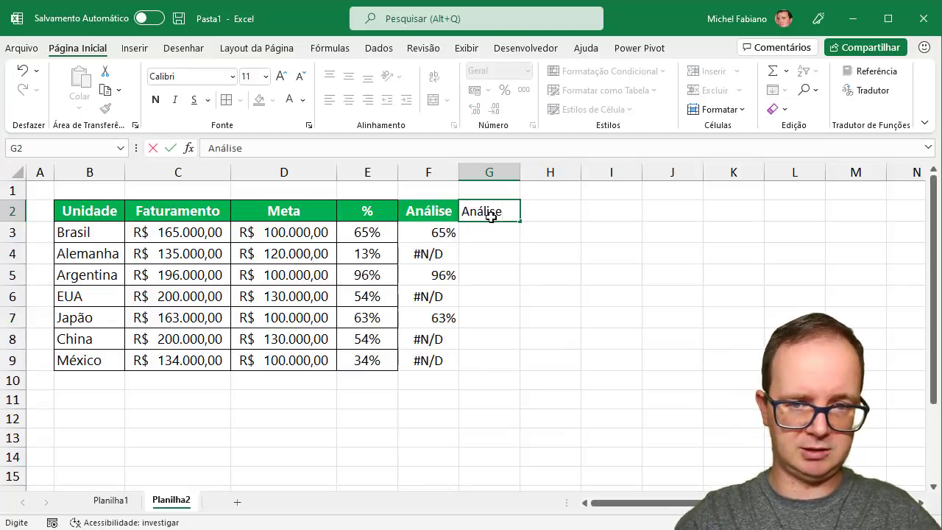
{"action": "key", "text": "Return"}
{"action": "left_click", "coordinate": [440, 214]}
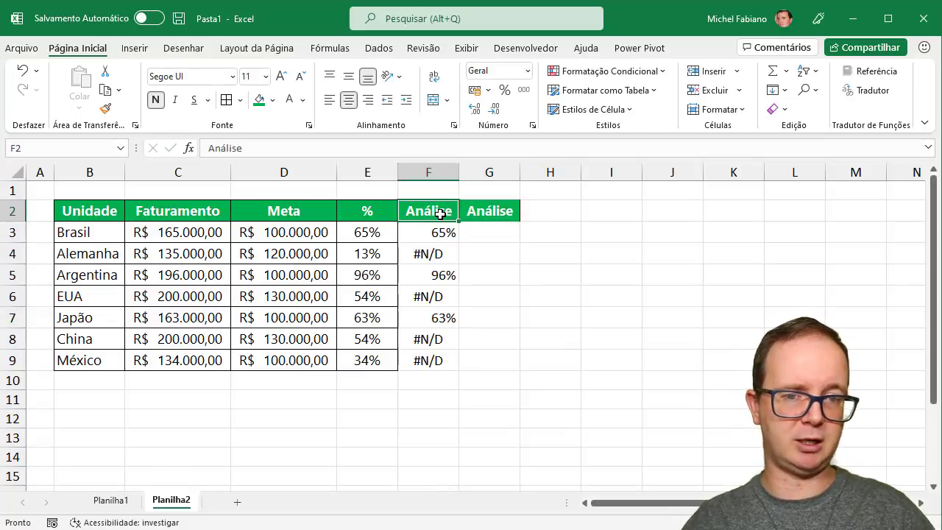
- Enter =SE(E3<60%;E3;NÃO.DISP()) in G3 and fill it down to G9
{"action": "left_click", "coordinate": [476, 227]}
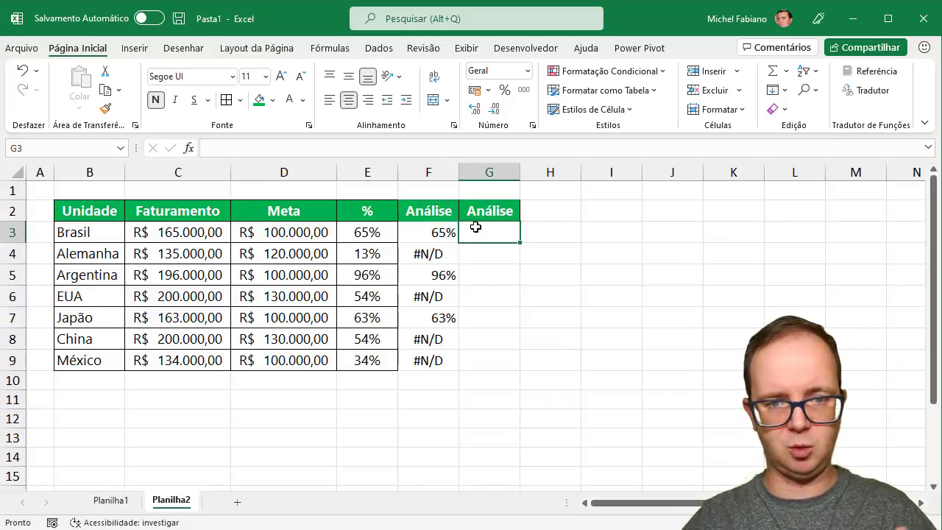
{"action": "type", "text": "="}
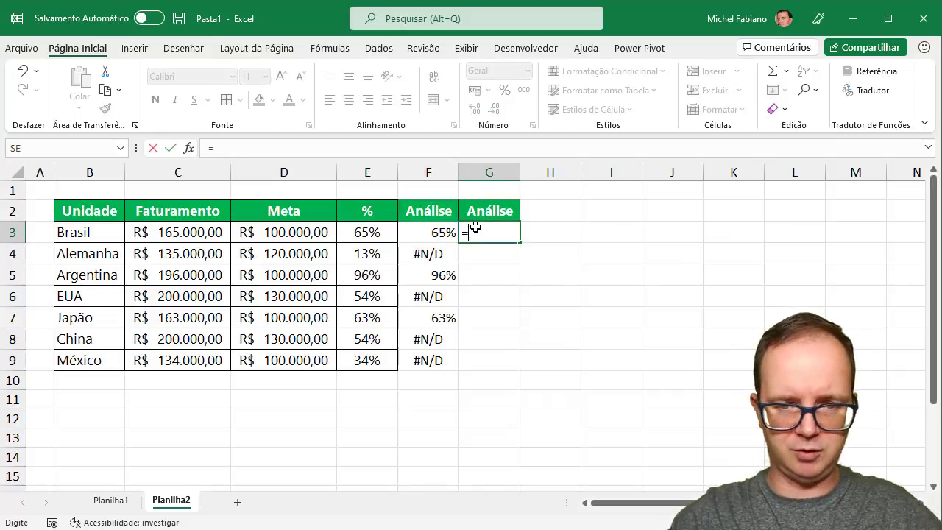
{"action": "type", "text": "se("}
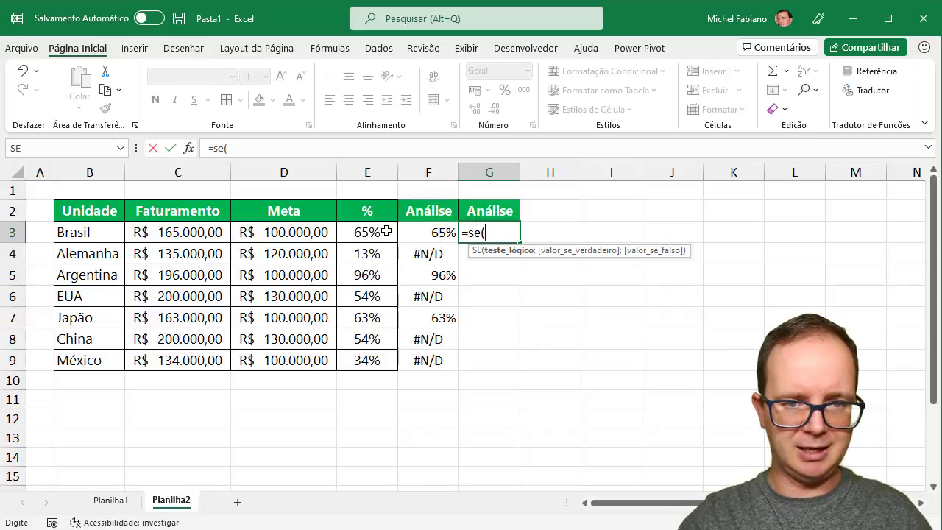
{"action": "left_click", "coordinate": [388, 231]}
{"action": "type", "text": "<60"}
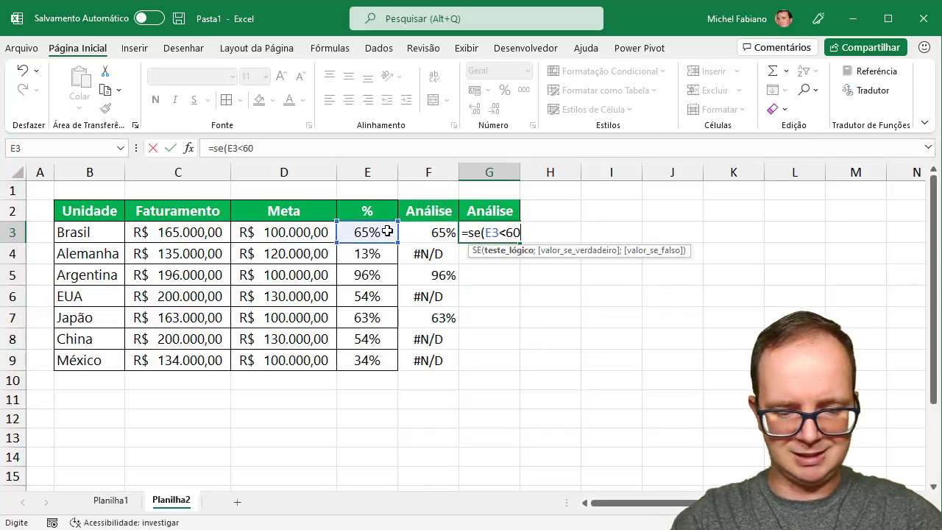
{"action": "type", "text": "%;"}
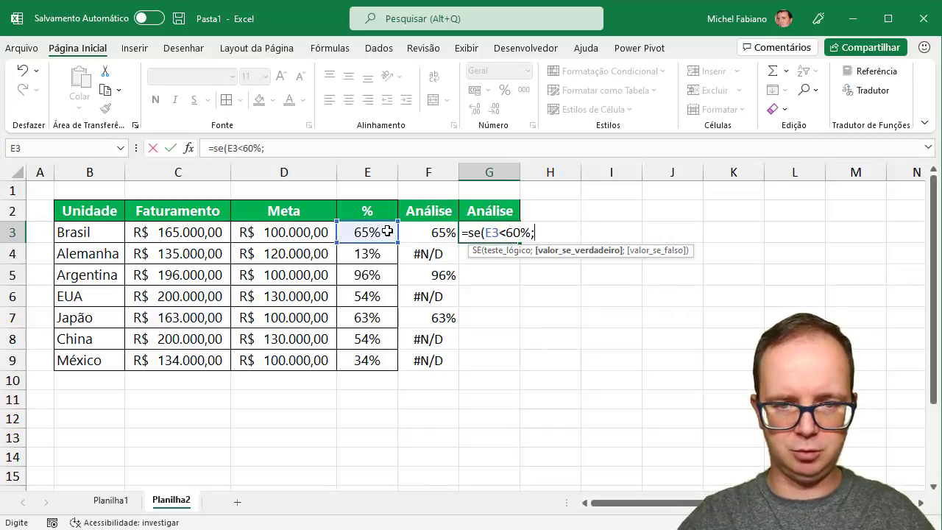
{"action": "left_click", "coordinate": [370, 233]}
{"action": "type", "text": ";n"}
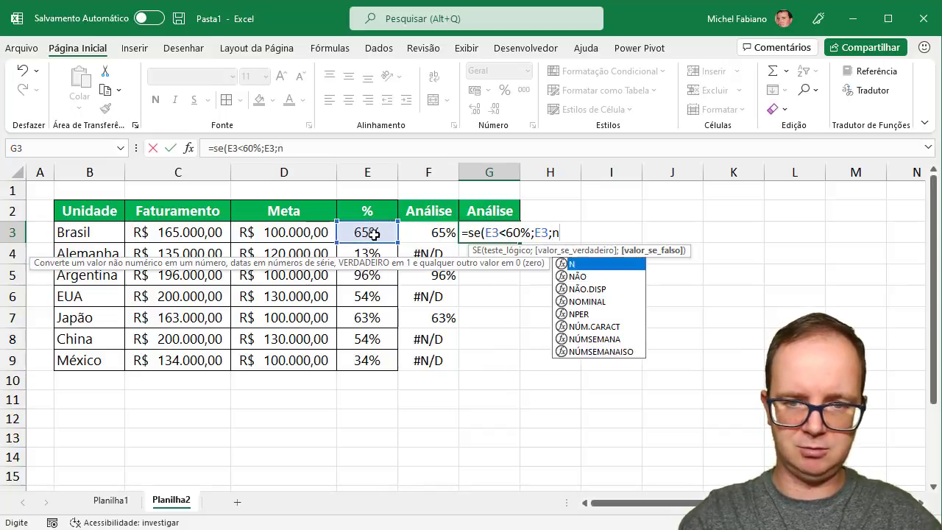
{"action": "type", "text": "ãi"}
{"action": "key", "text": "BackSpace"}
{"action": "type", "text": "o"}
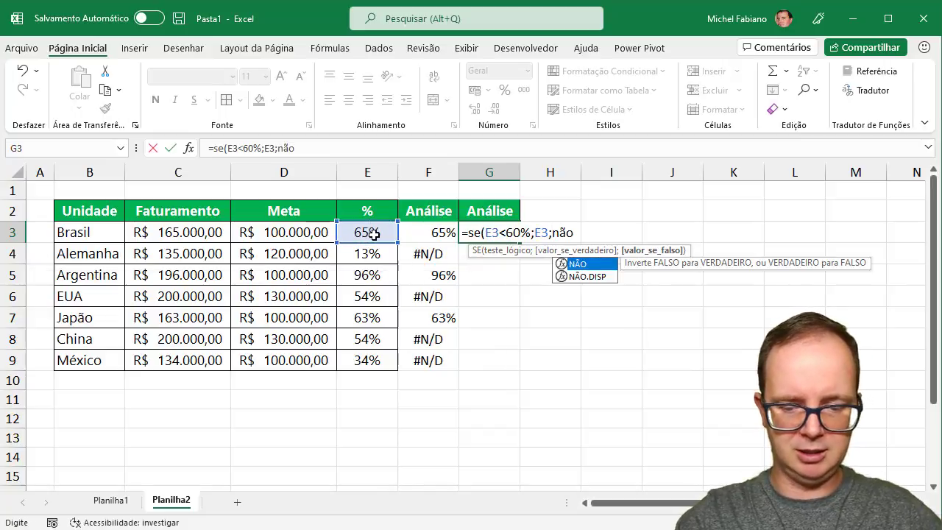
{"action": "type", "text": ".disp("}
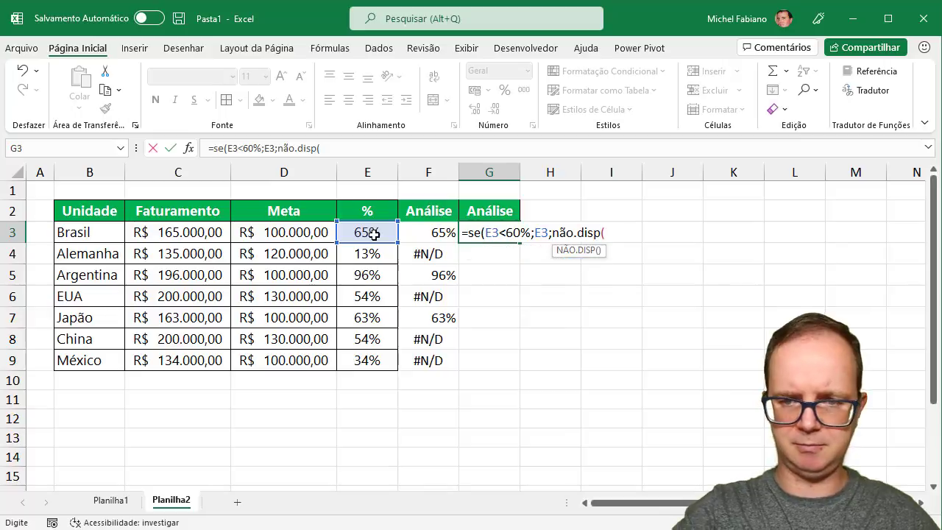
{"action": "type", "text": "))"}
{"action": "key", "text": "Return"}
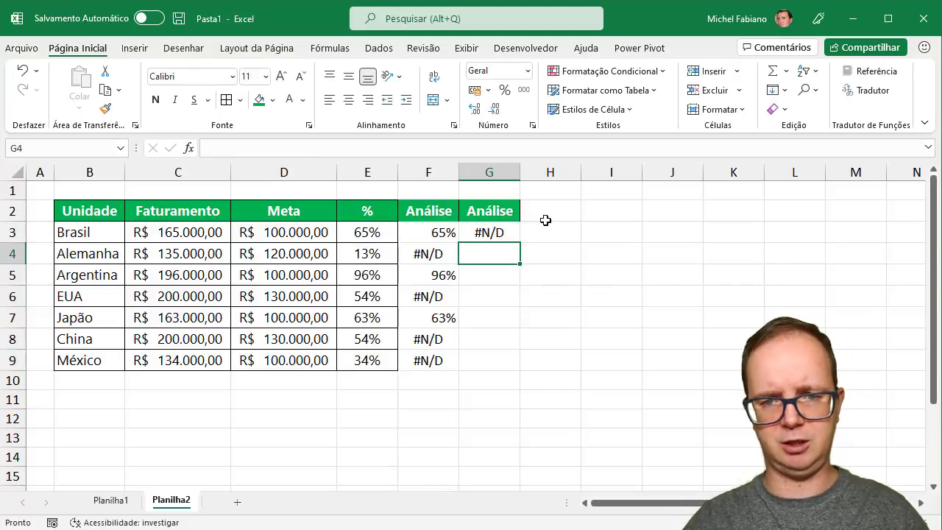
{"action": "left_click", "coordinate": [512, 230]}
{"action": "double_click", "coordinate": [521, 241]}
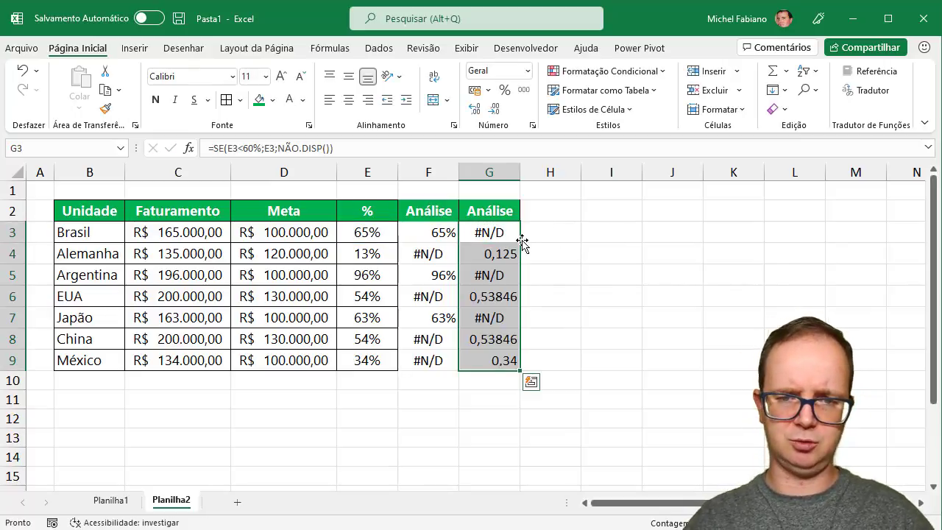
- Show column G as percentages and copy the % column's formatting onto F2:G9
{"action": "left_click", "coordinate": [505, 91]}
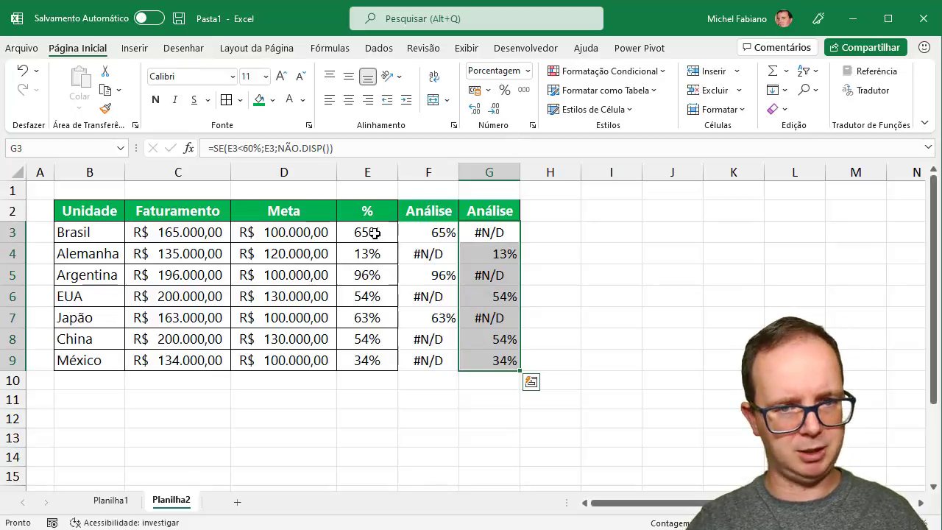
{"action": "left_click_drag", "start_coordinate": [372, 213], "coordinate": [358, 360]}
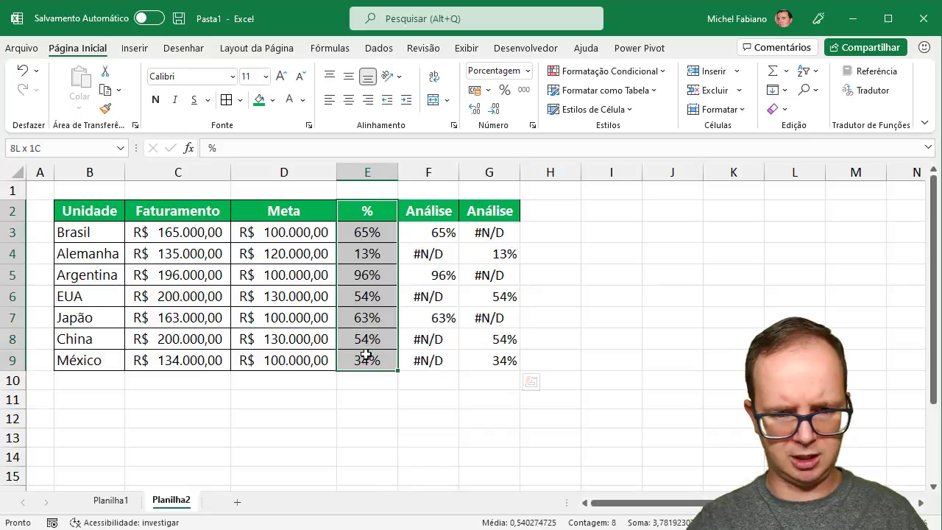
{"action": "left_click", "coordinate": [106, 108]}
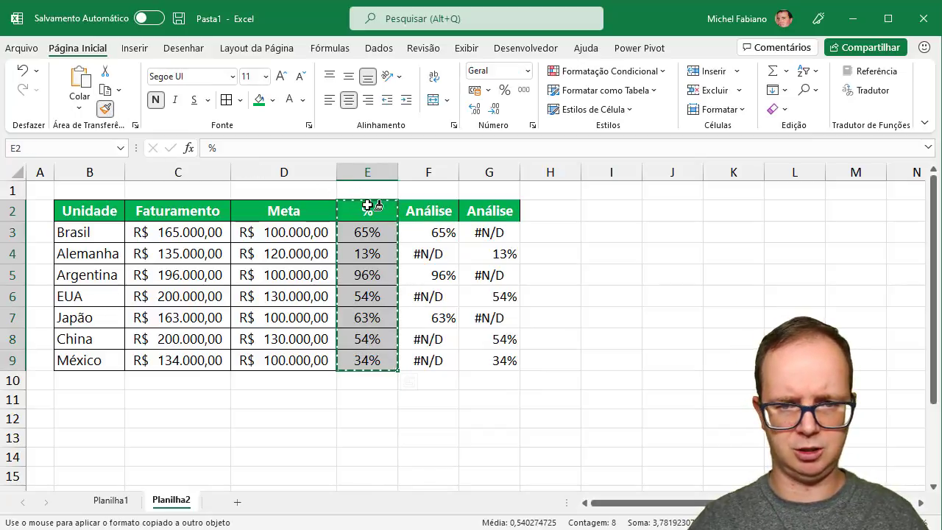
{"action": "left_click_drag", "start_coordinate": [414, 213], "coordinate": [471, 356]}
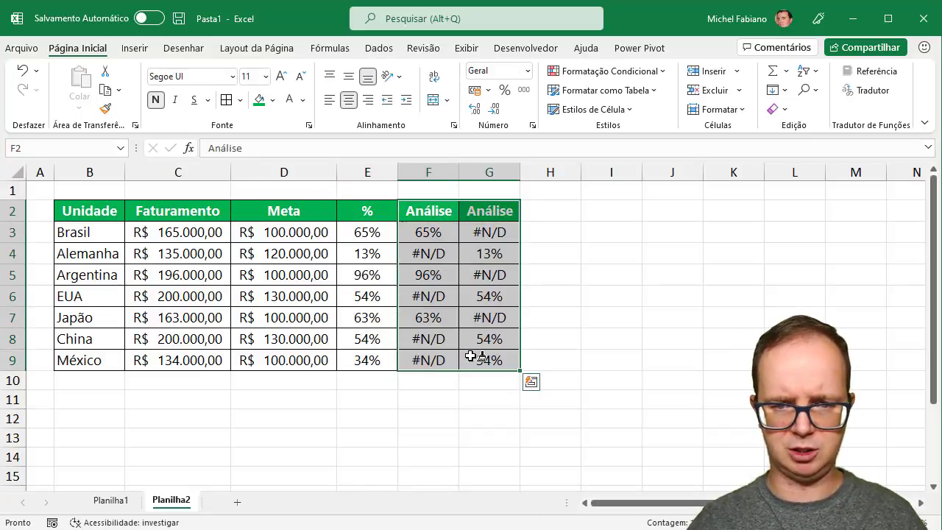
{"action": "left_click", "coordinate": [549, 337]}
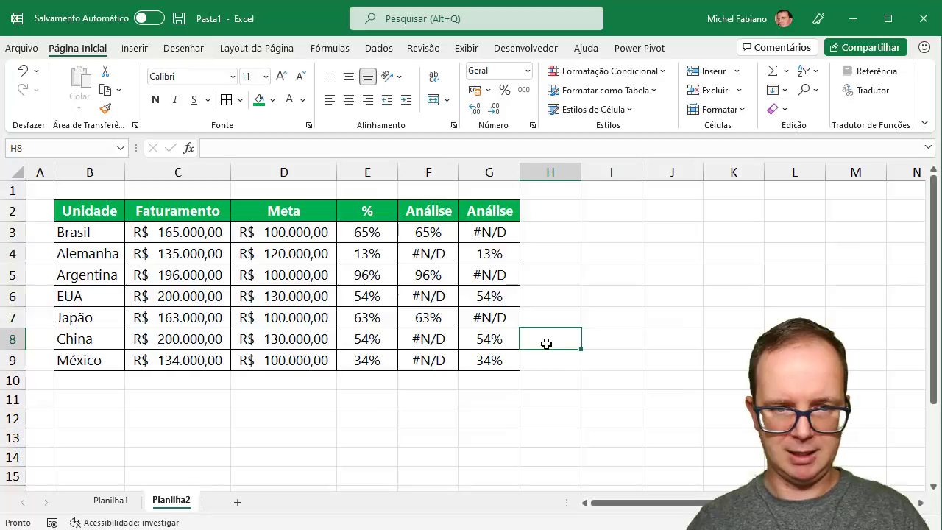
- Lower Brasil's Faturamento to 140.000 and check its Análise results
{"action": "left_click", "coordinate": [192, 228]}
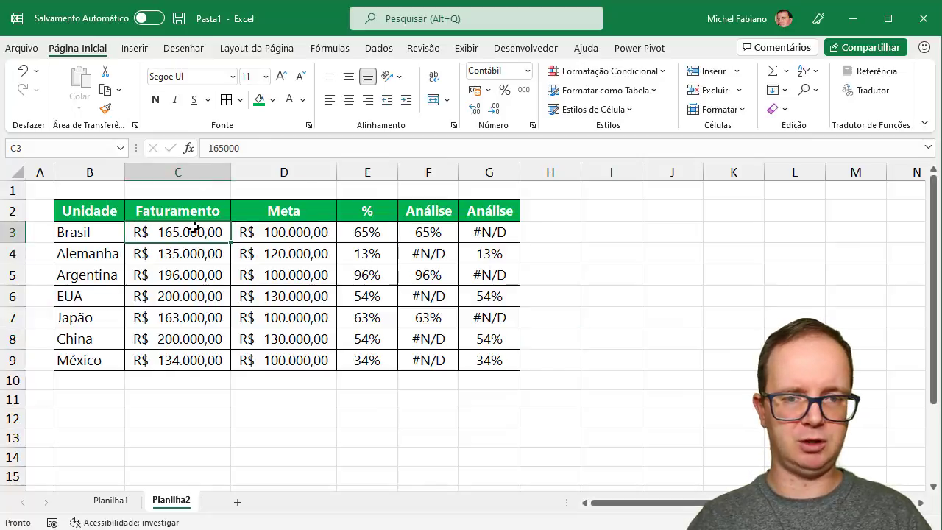
{"action": "type", "text": "14"}
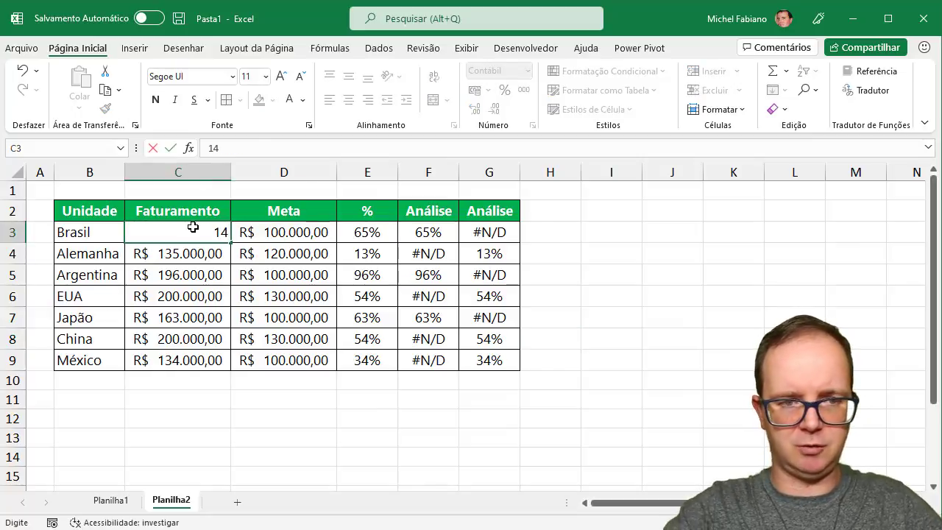
{"action": "key", "text": "Return"}
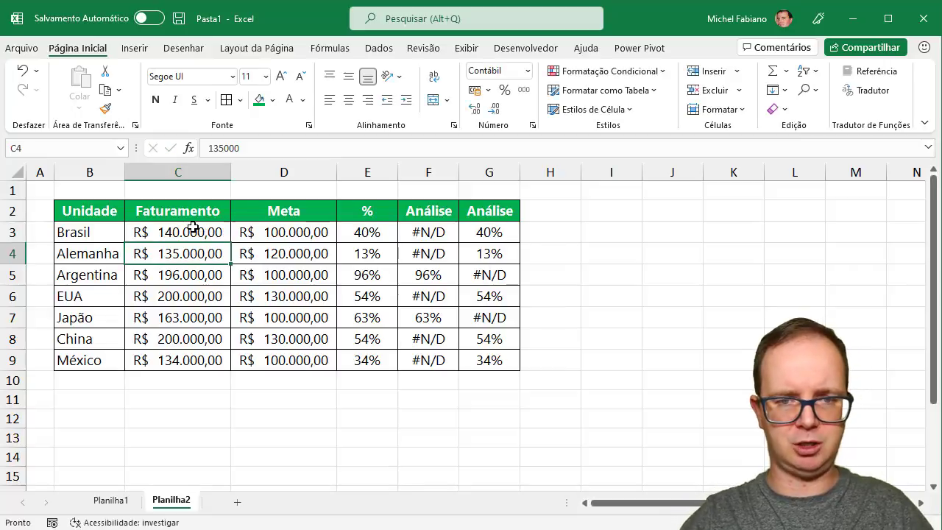
{"action": "left_click", "coordinate": [490, 232]}
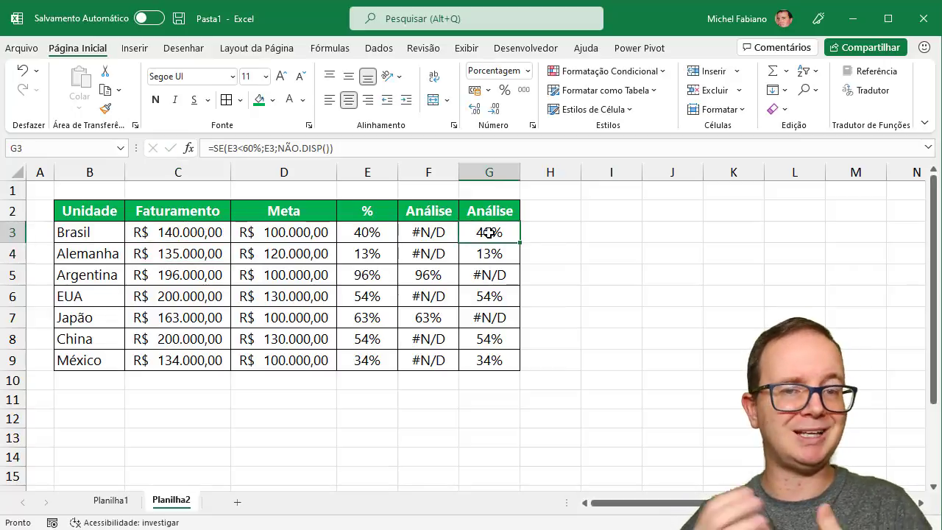
{"action": "left_click", "coordinate": [501, 214]}
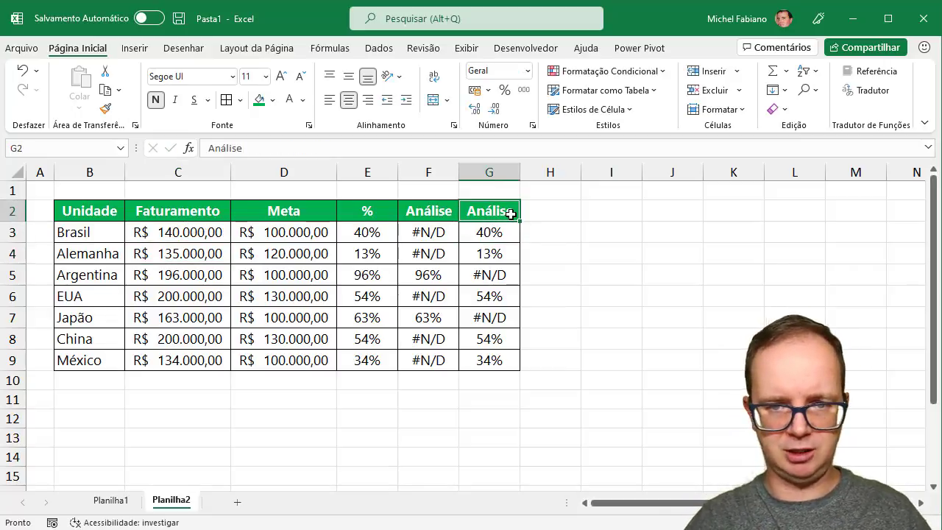
- Rename the headers to Análise I and Análise II and AutoFit columns F and G
{"action": "double_click", "coordinate": [511, 214]}
{"action": "type", "text": "II"}
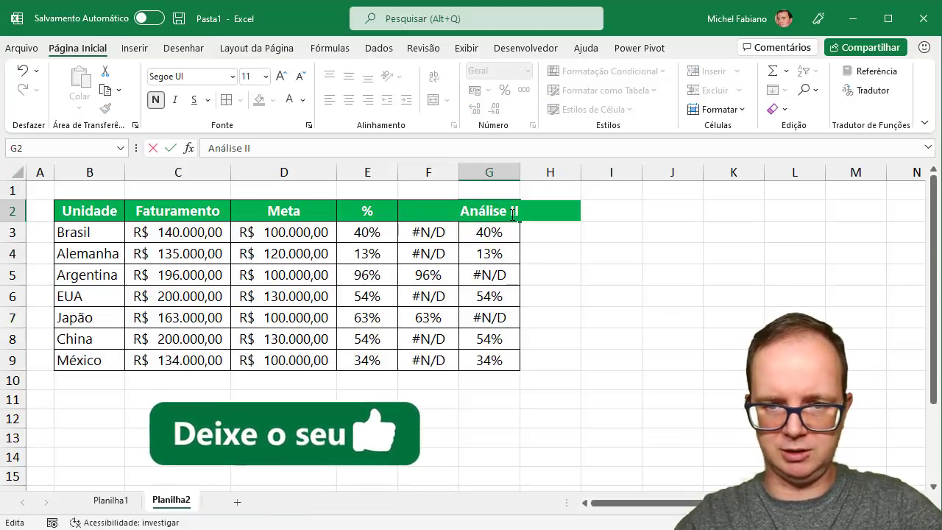
{"action": "key", "text": "Return"}
{"action": "left_click", "coordinate": [449, 212]}
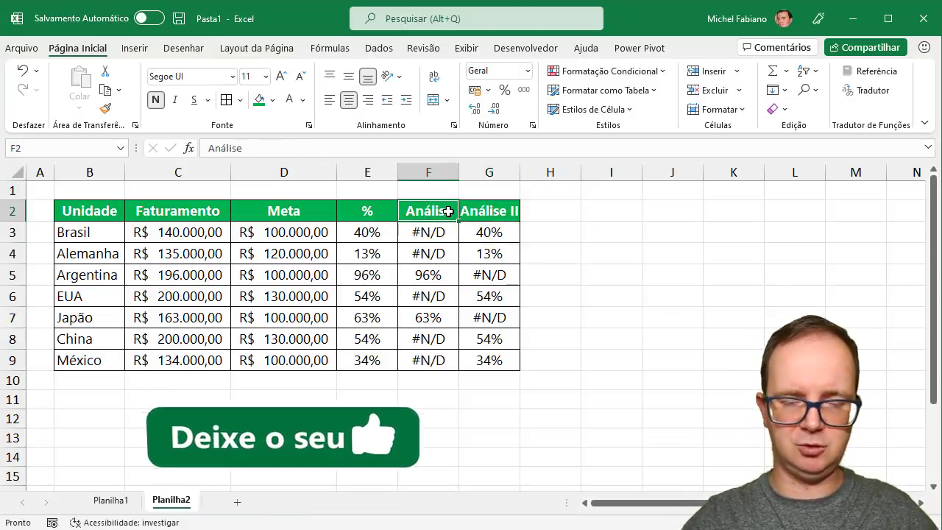
{"action": "double_click", "coordinate": [454, 213]}
{"action": "type", "text": "I"}
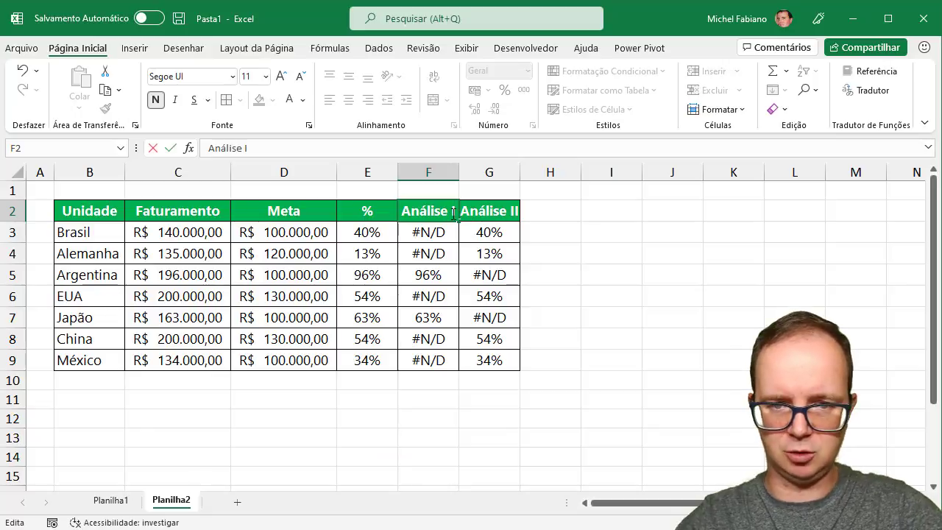
{"action": "key", "text": "Return"}
{"action": "double_click", "coordinate": [456, 176]}
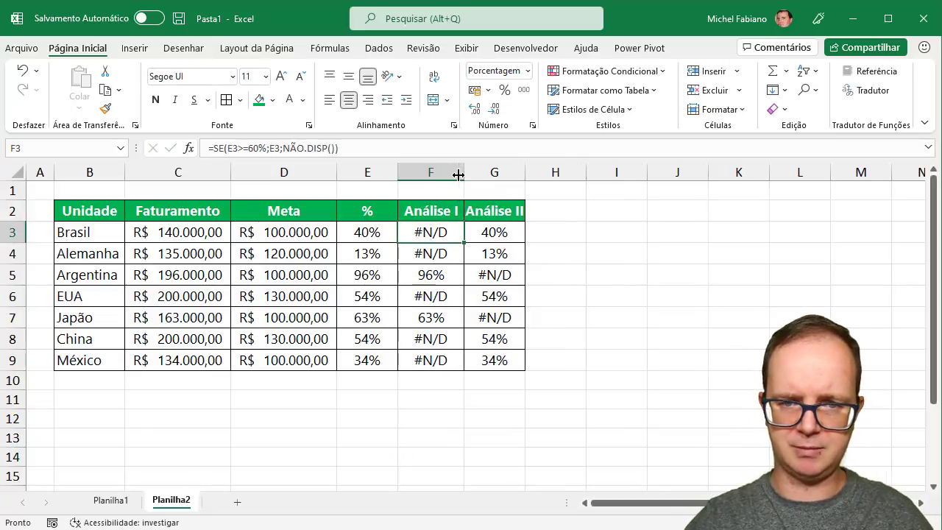
{"action": "double_click", "coordinate": [529, 175]}
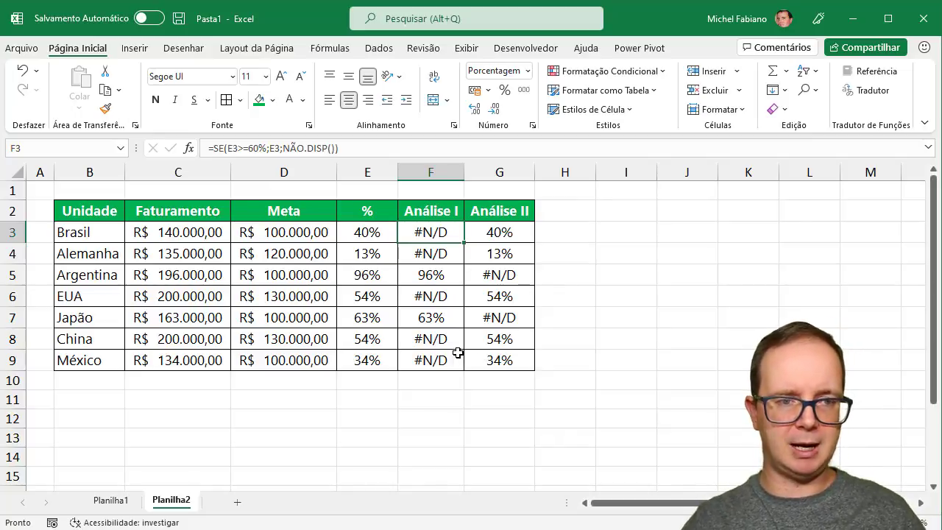
- Select the Unidade names together with both Análise columns
{"action": "left_click_drag", "start_coordinate": [97, 211], "coordinate": [87, 359]}
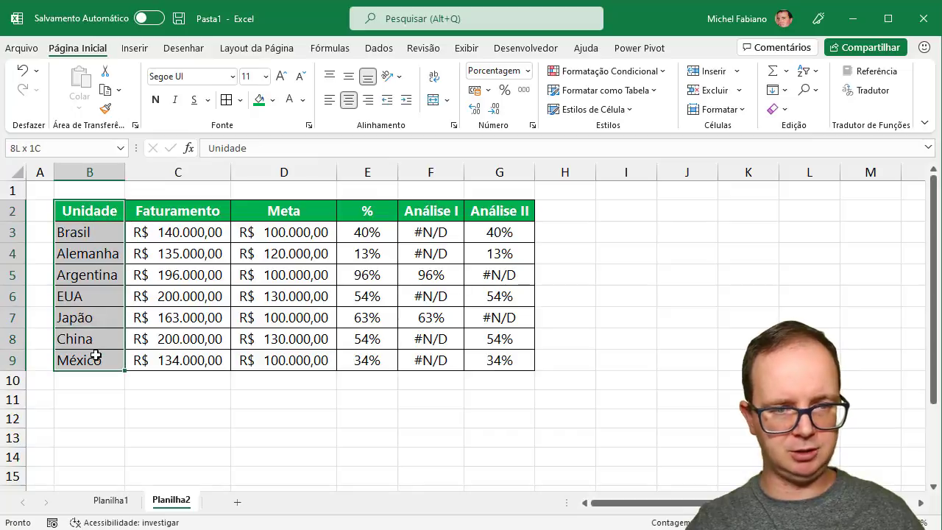
{"action": "left_click_drag", "start_coordinate": [368, 211], "coordinate": [360, 360], "text": "ctrl"}
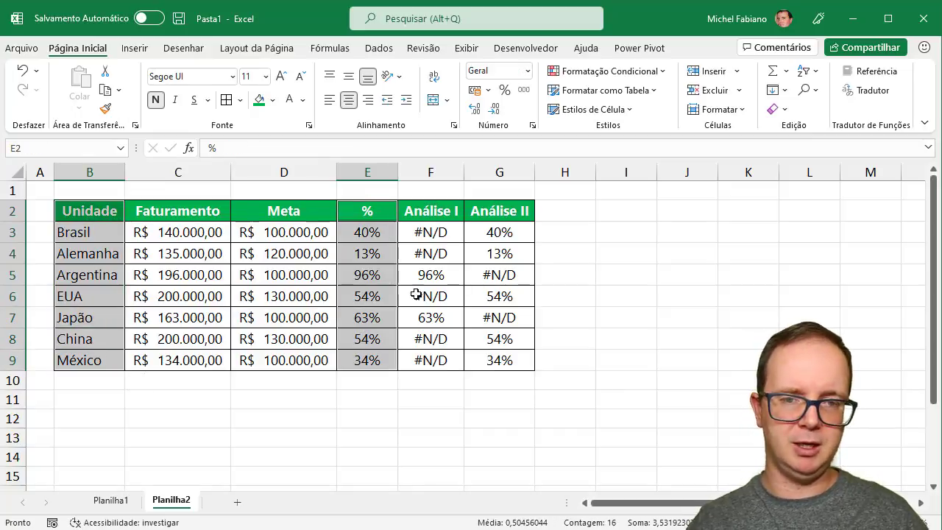
{"action": "left_click_drag", "start_coordinate": [448, 211], "coordinate": [496, 360]}
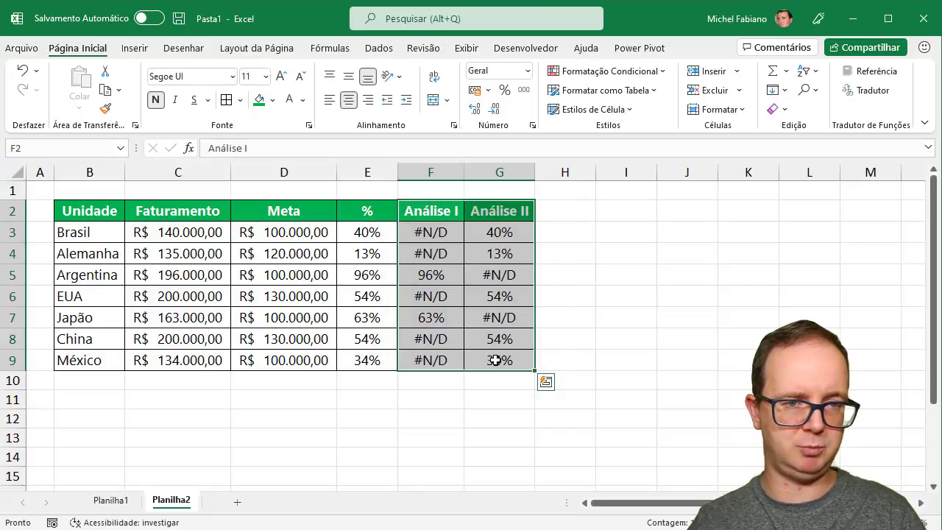
- Add a Linha de Meta header in H2 and fit column H to it
{"action": "left_click", "coordinate": [573, 215]}
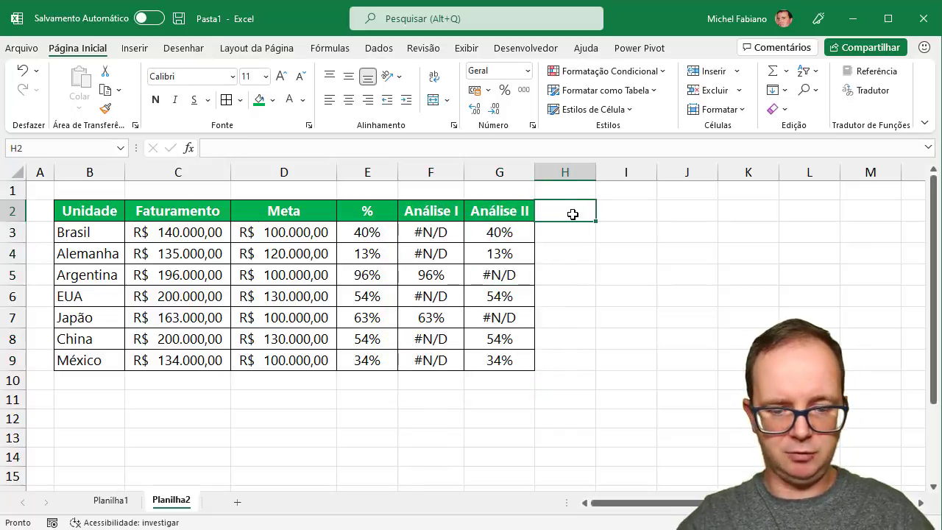
{"action": "type", "text": "Linha de Meta"}
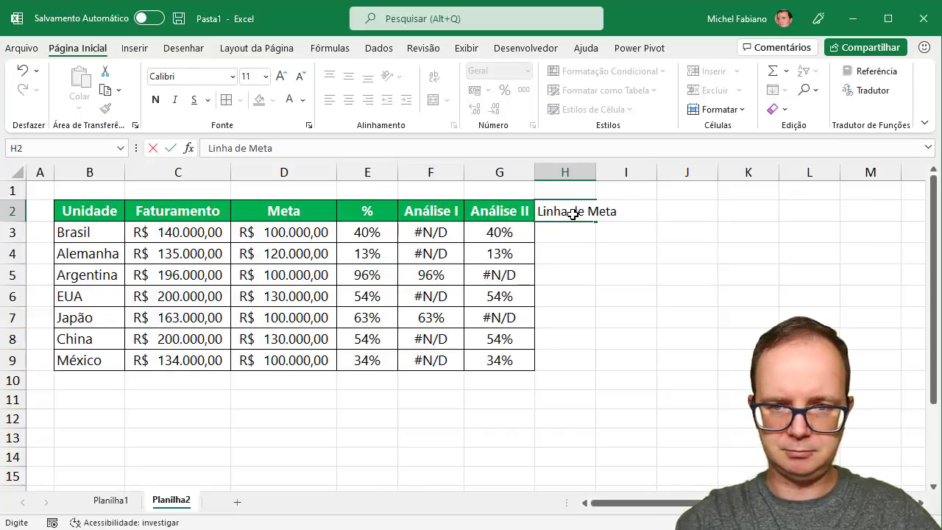
{"action": "key", "text": "Return"}
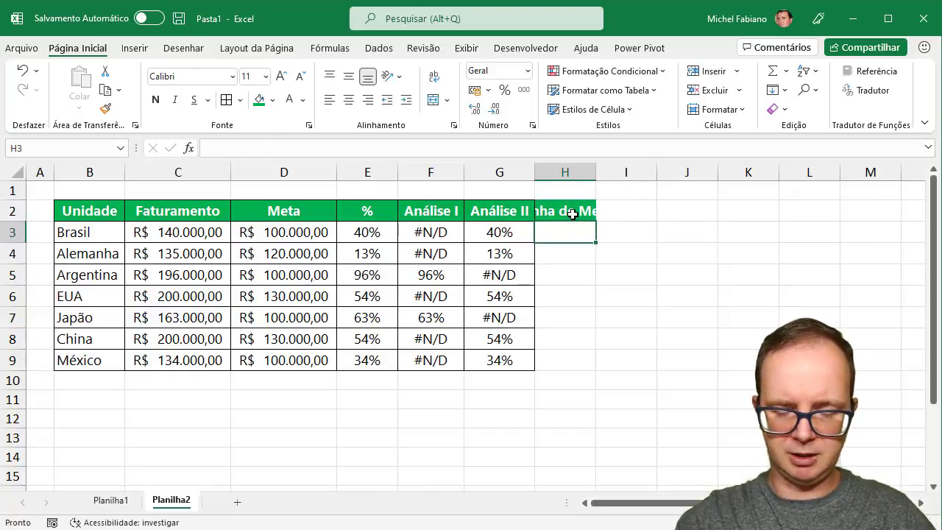
{"action": "double_click", "coordinate": [597, 172]}
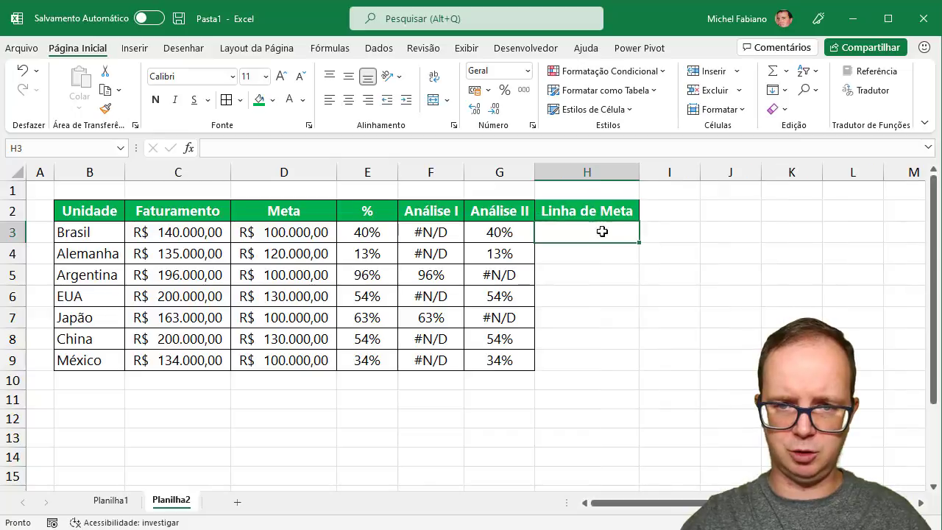
- Enter a 60% goal in H3 and link H4:H9 to it with =H3
{"action": "type", "text": "60"}
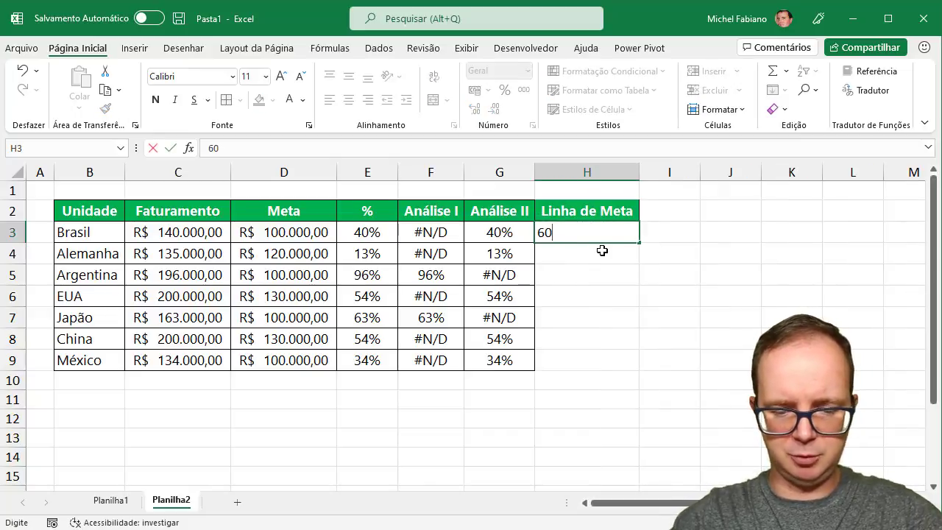
{"action": "key", "text": "Return"}
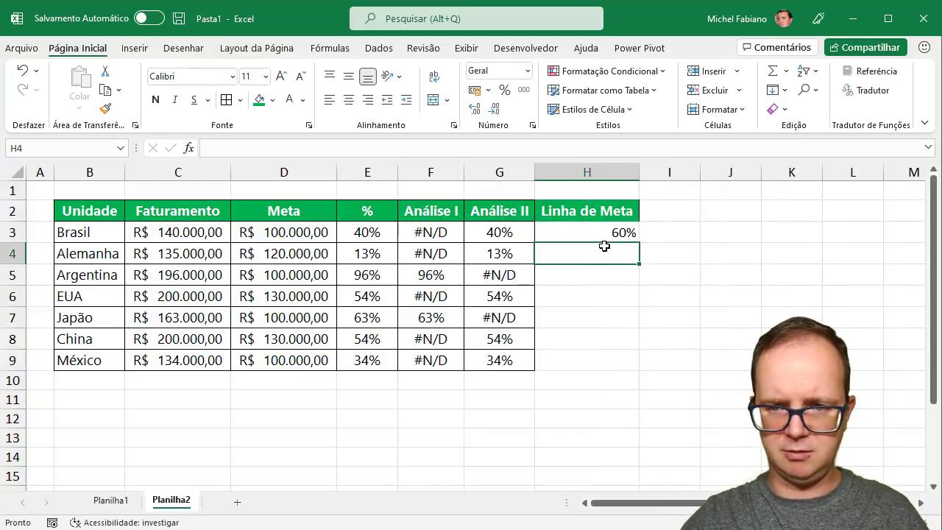
{"action": "left_click", "coordinate": [622, 232]}
{"action": "left_click", "coordinate": [623, 253]}
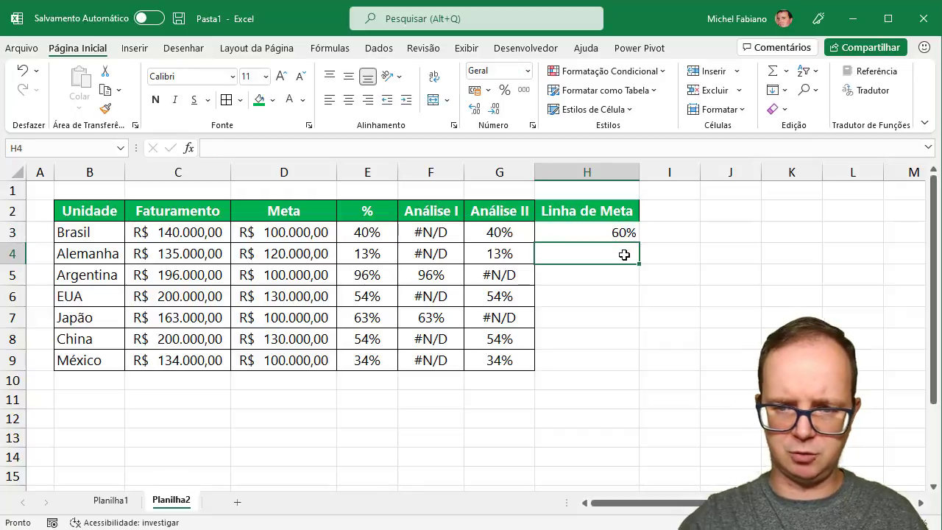
{"action": "type", "text": "="}
{"action": "left_click", "coordinate": [624, 232]}
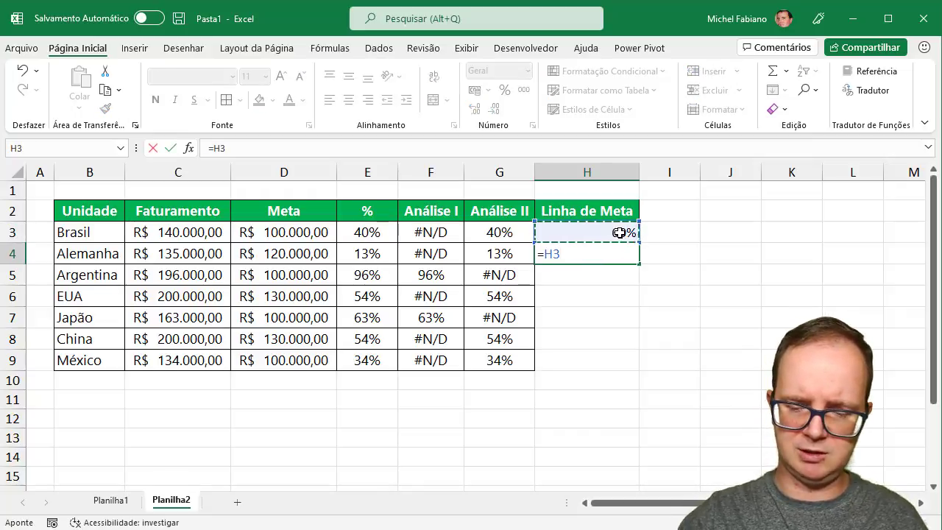
{"action": "key", "text": "Return"}
{"action": "left_click", "coordinate": [625, 254]}
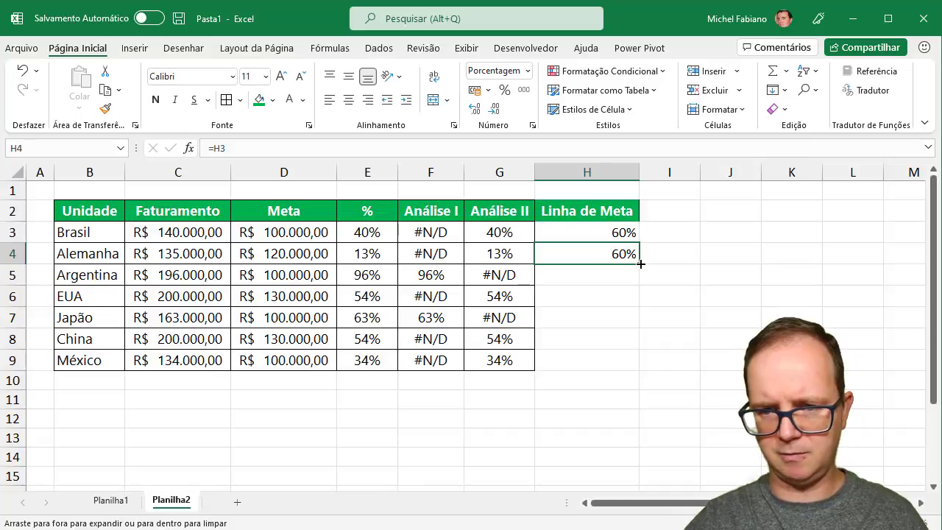
{"action": "double_click", "coordinate": [639, 264]}
- Test the goal line by changing H3 to 70%, then restore 60%
{"action": "left_click", "coordinate": [624, 233]}
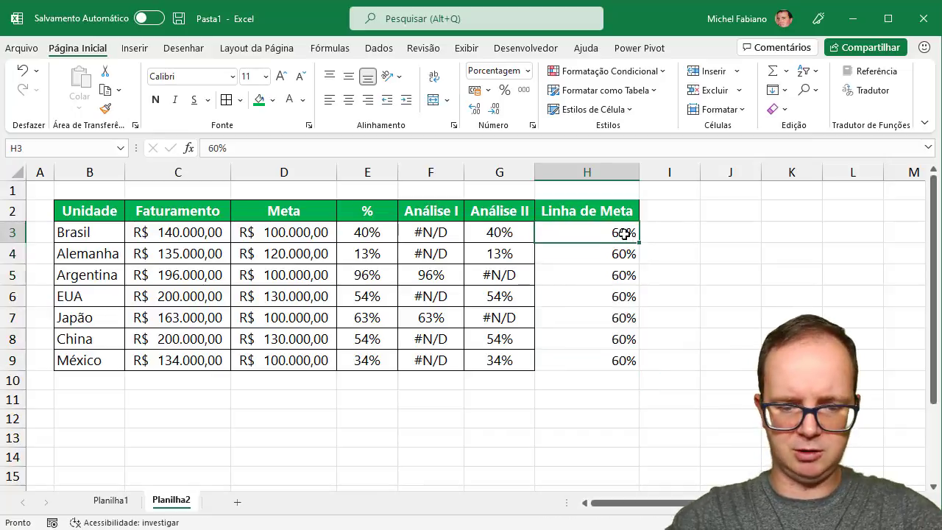
{"action": "type", "text": "70"}
{"action": "key", "text": "Return"}
{"action": "left_click", "coordinate": [625, 234]}
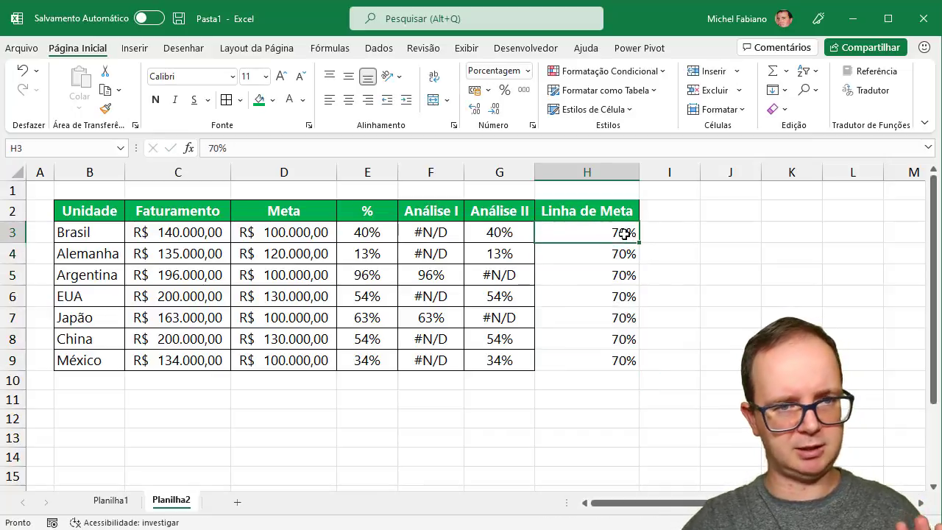
{"action": "type", "text": "60"}
{"action": "key", "text": "Return"}
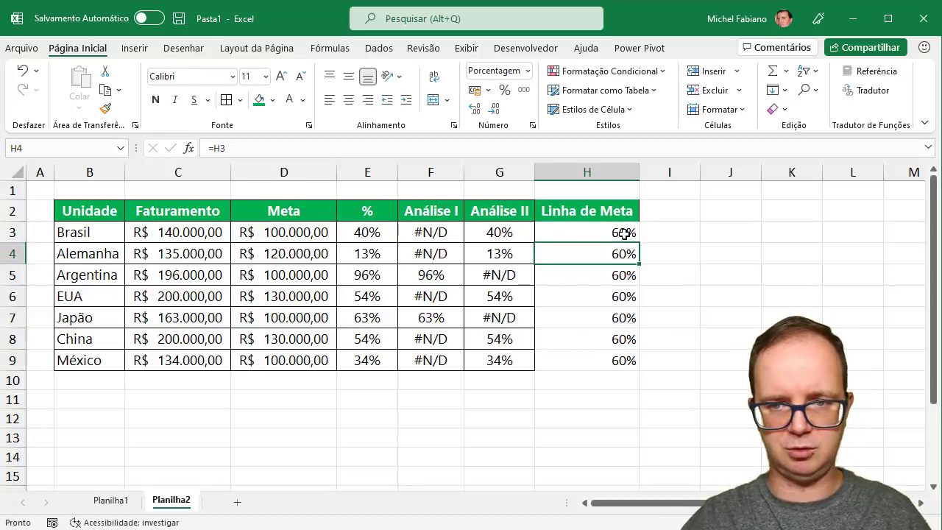
- Copy Análise II's formatting from G2:G9 onto the Linha de Meta cells H2:H9
{"action": "left_click", "coordinate": [617, 212]}
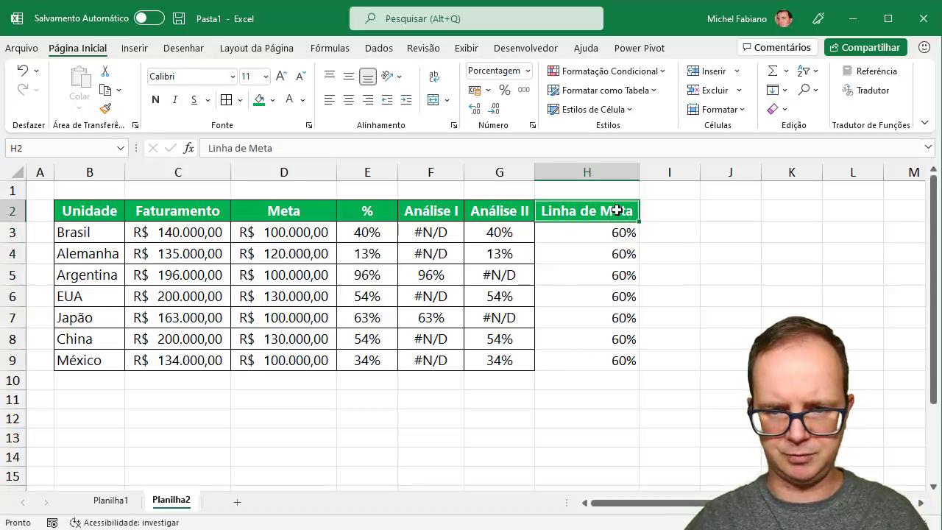
{"action": "left_click_drag", "start_coordinate": [519, 212], "coordinate": [499, 360]}
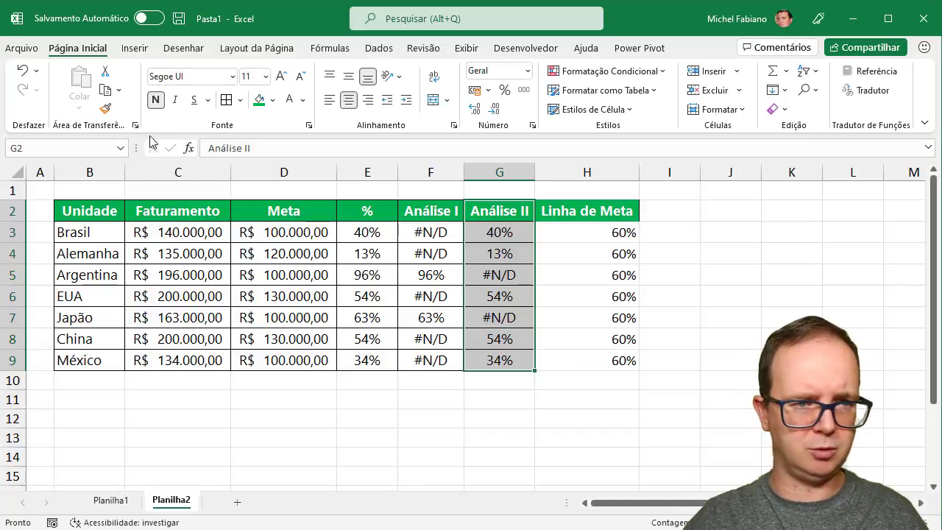
{"action": "left_click", "coordinate": [106, 109]}
{"action": "left_click_drag", "start_coordinate": [625, 212], "coordinate": [596, 355]}
{"action": "left_click", "coordinate": [430, 418]}
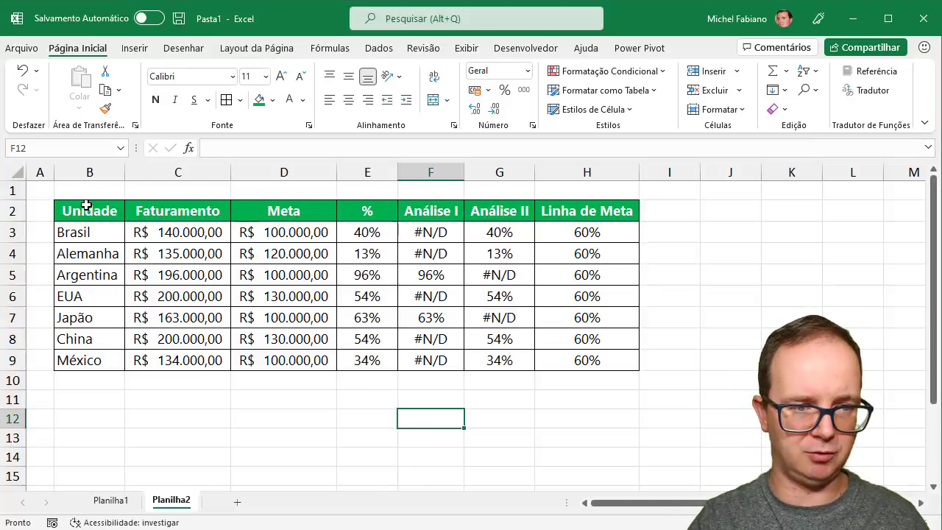
- Insert a clustered column chart from the country names plus Análise I, Análise II and Linha de Meta
{"action": "left_click_drag", "start_coordinate": [86, 206], "coordinate": [90, 320]}
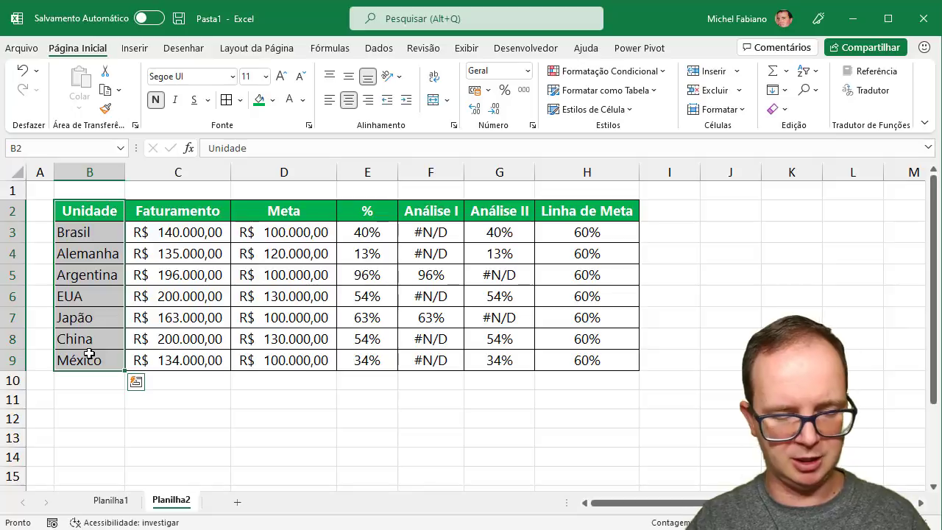
{"action": "left_click_drag", "start_coordinate": [437, 209], "coordinate": [589, 356]}
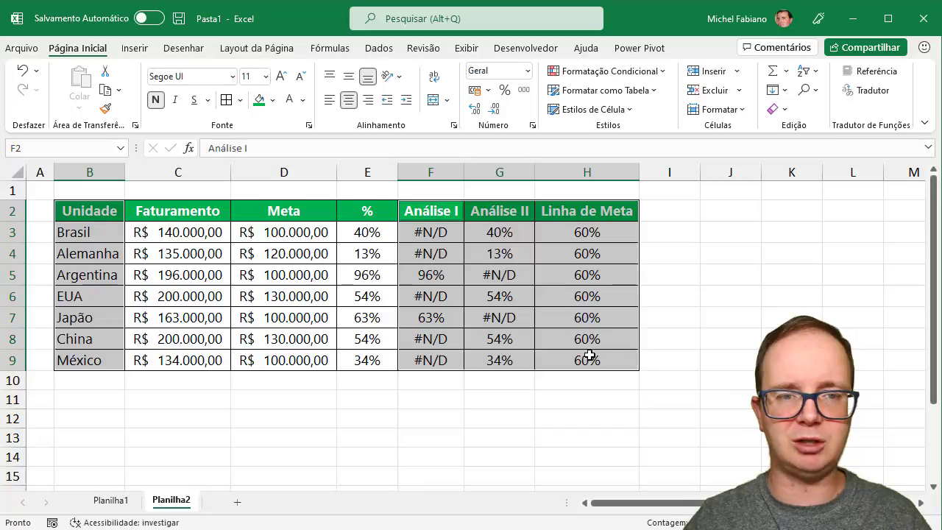
{"action": "left_click", "coordinate": [135, 48]}
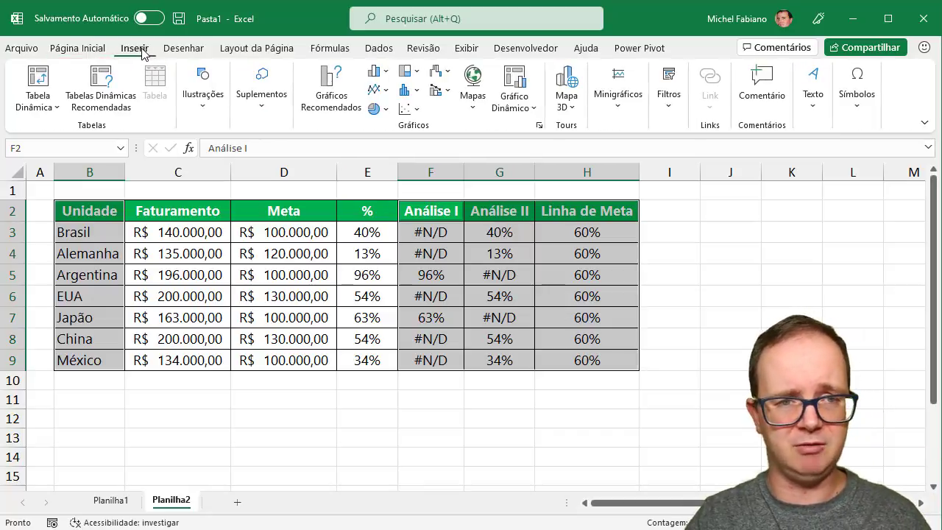
{"action": "left_click", "coordinate": [379, 71]}
{"action": "left_click", "coordinate": [387, 118]}
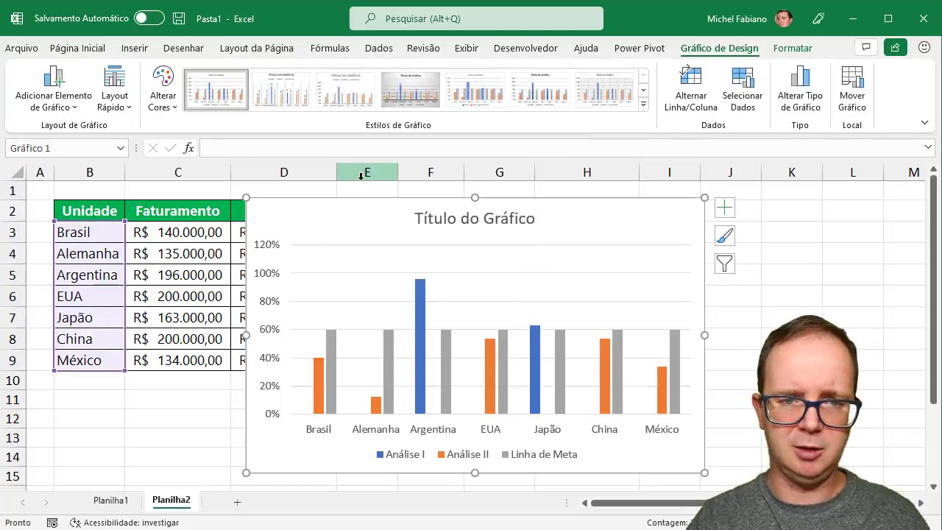
- Move the chart left beside the country names and select the Análise I bars
{"action": "left_click_drag", "start_coordinate": [346, 204], "coordinate": [252, 197]}
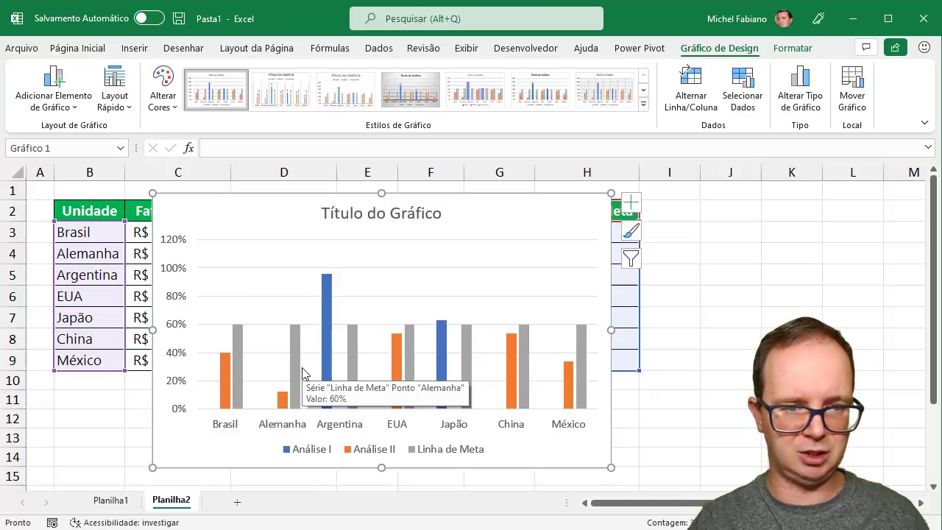
{"action": "left_click", "coordinate": [384, 296]}
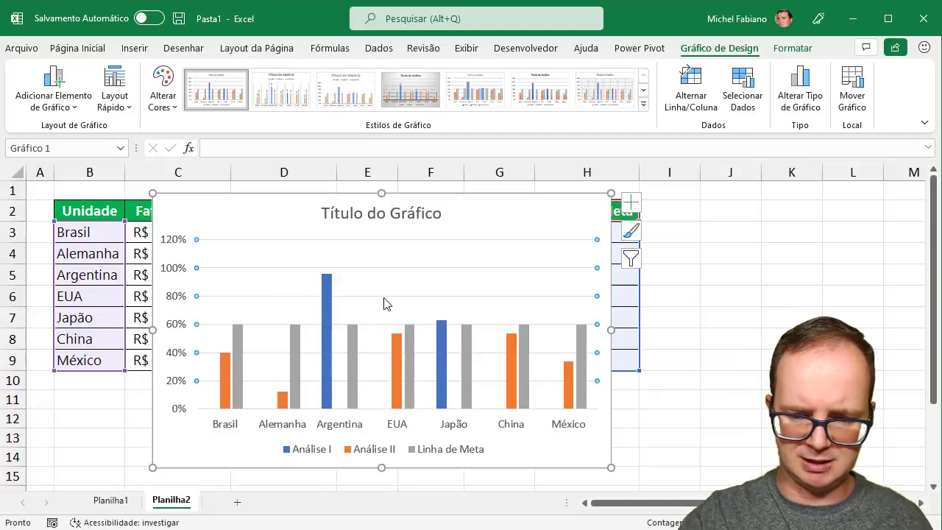
{"action": "key", "text": "Escape"}
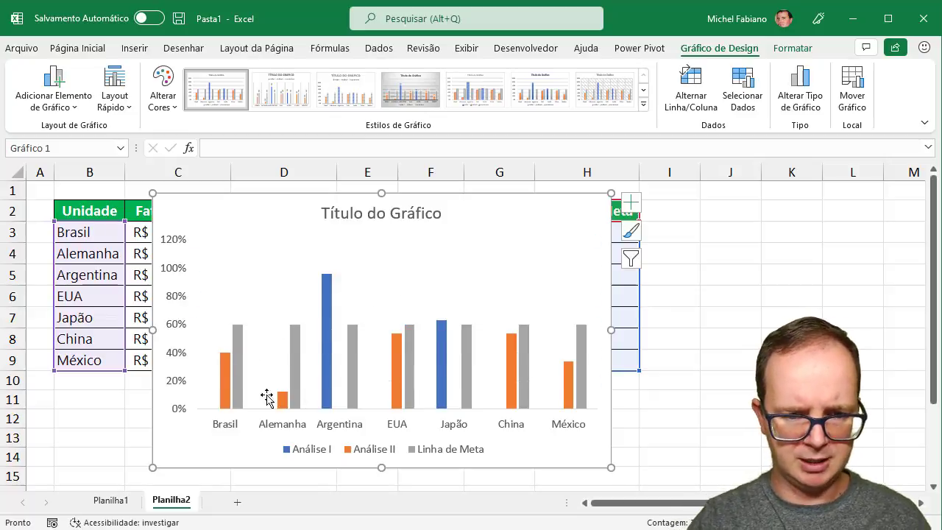
{"action": "left_click", "coordinate": [327, 394]}
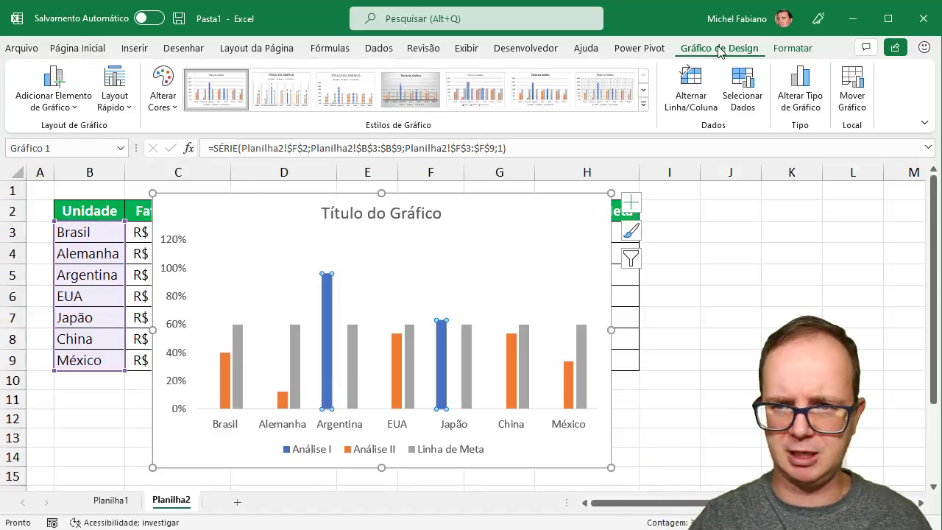
- Fill the Análise I bars dark blue using Shape Fill
{"action": "left_click", "coordinate": [782, 50]}
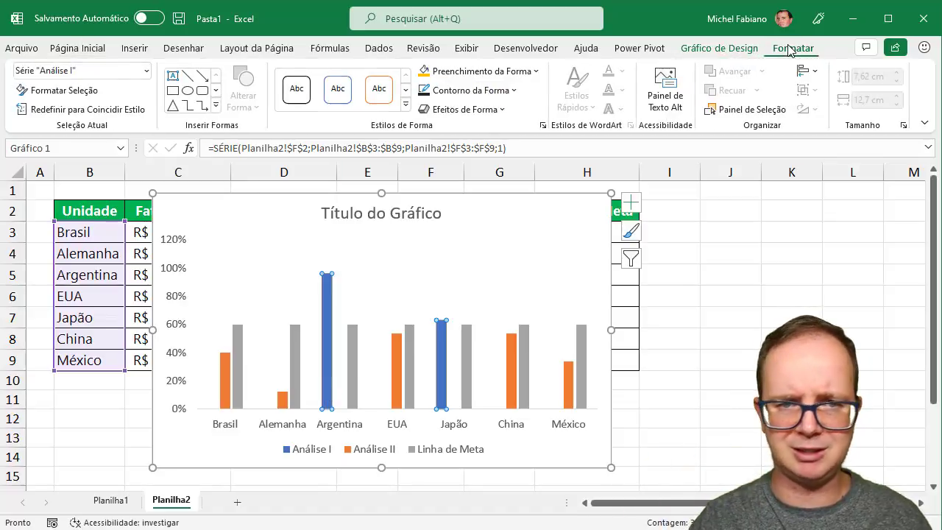
{"action": "left_click", "coordinate": [525, 71]}
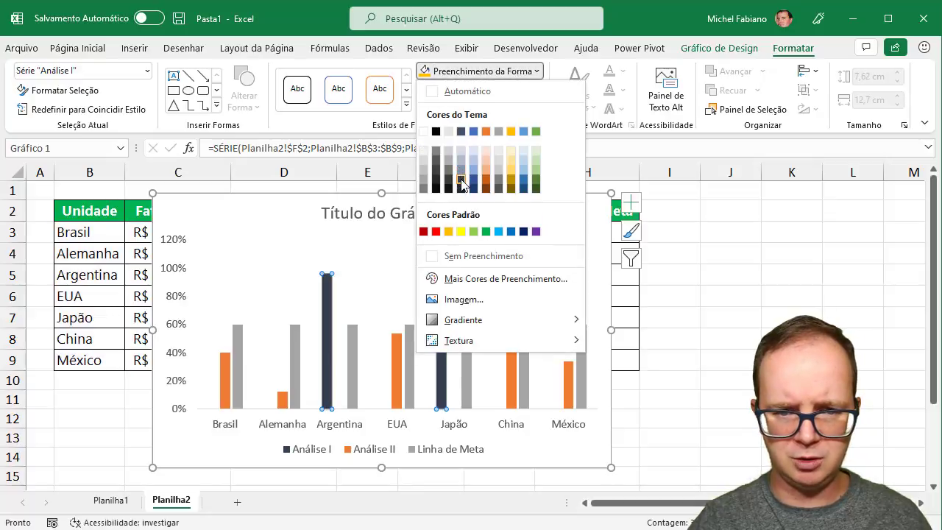
{"action": "left_click", "coordinate": [523, 189]}
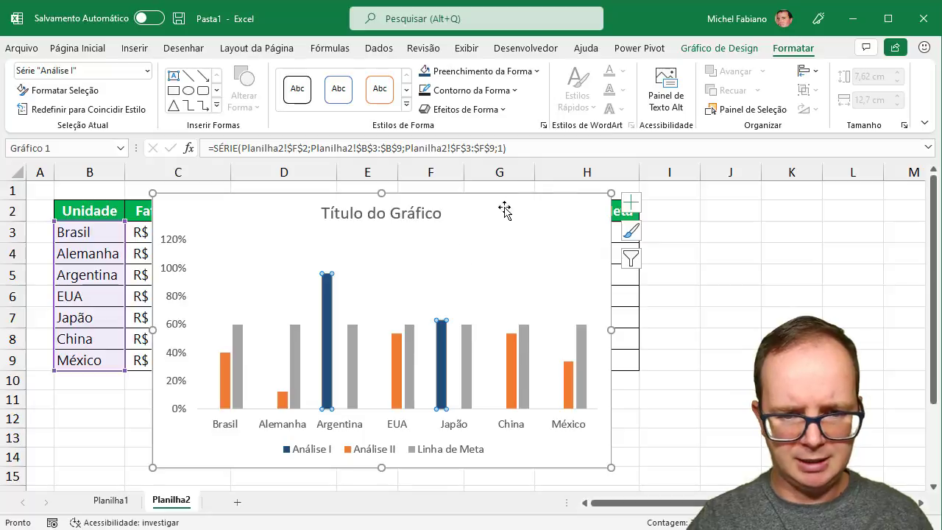
- Fill the Análise II bars gold, then select the Linha de Meta series
{"action": "left_click", "coordinate": [396, 346]}
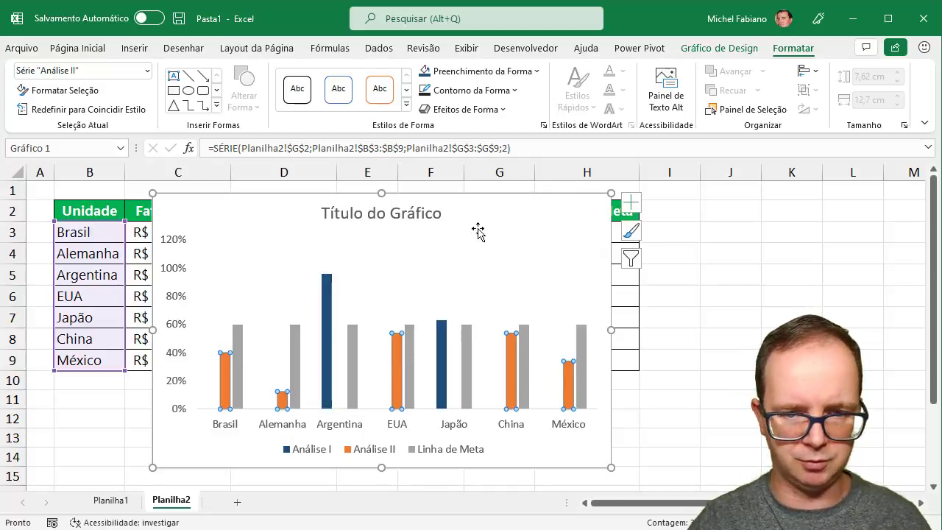
{"action": "left_click", "coordinate": [537, 74]}
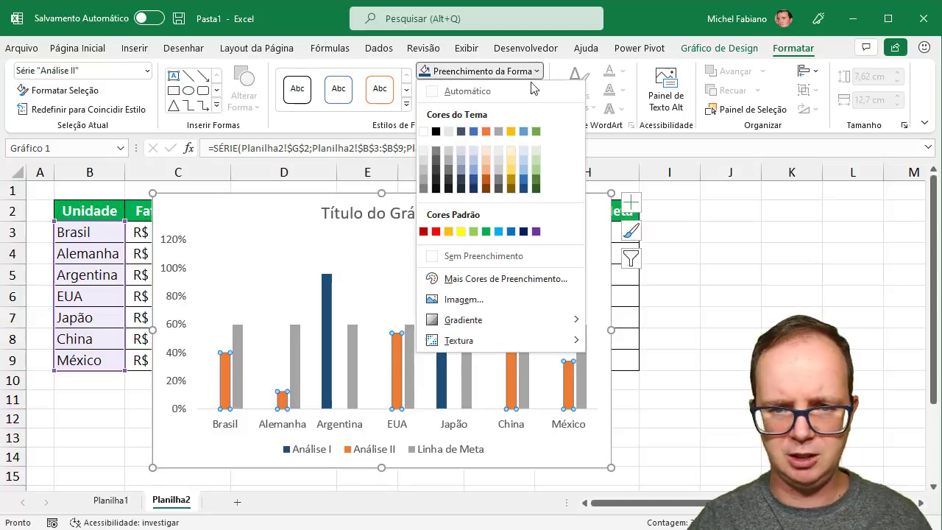
{"action": "left_click", "coordinate": [449, 231]}
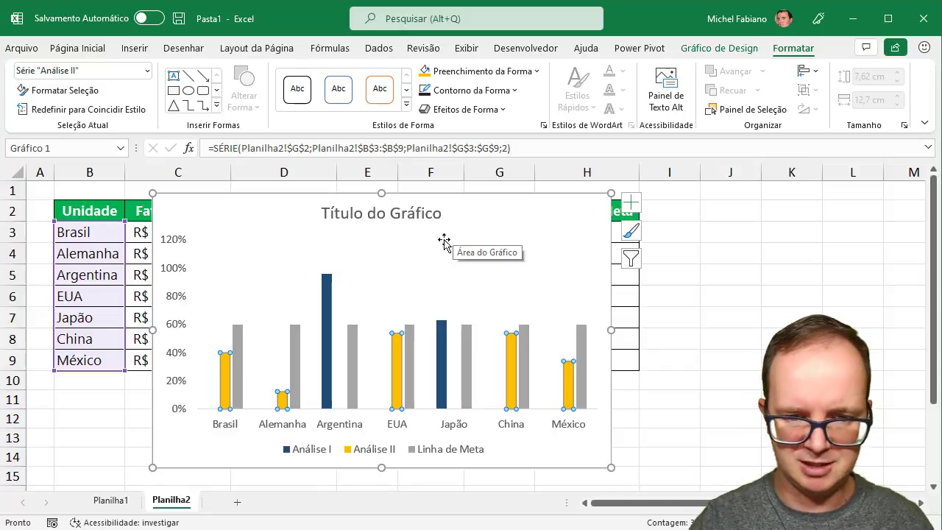
{"action": "left_click", "coordinate": [352, 342]}
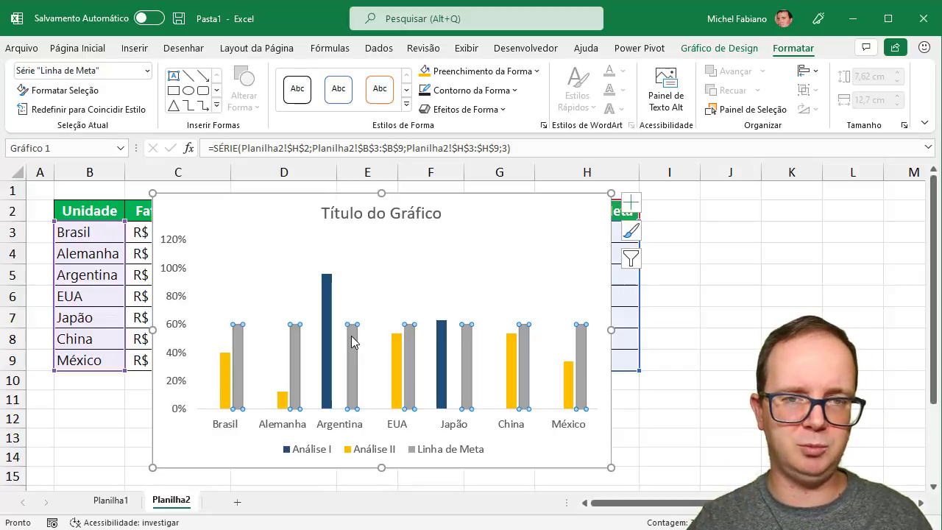
- Make Linha de Meta a Line series in a Combo chart type
{"action": "left_click", "coordinate": [727, 49]}
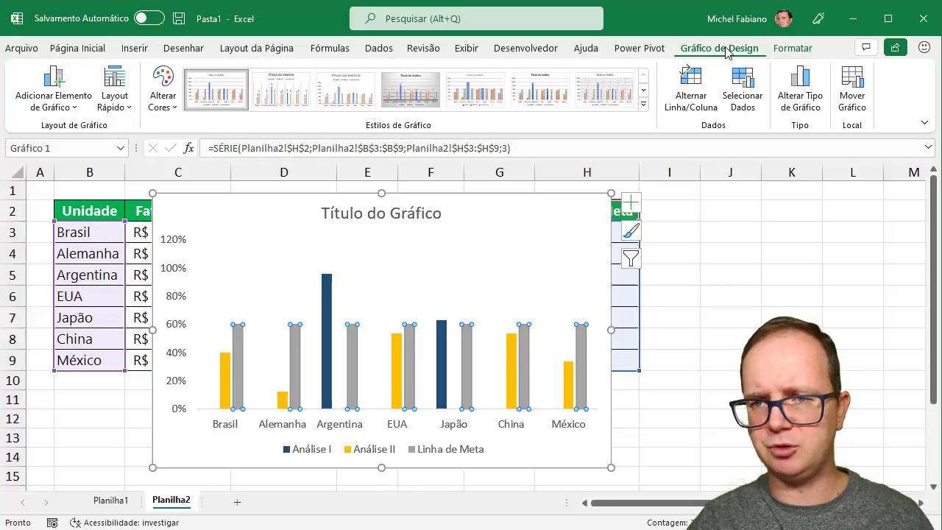
{"action": "left_click", "coordinate": [813, 107]}
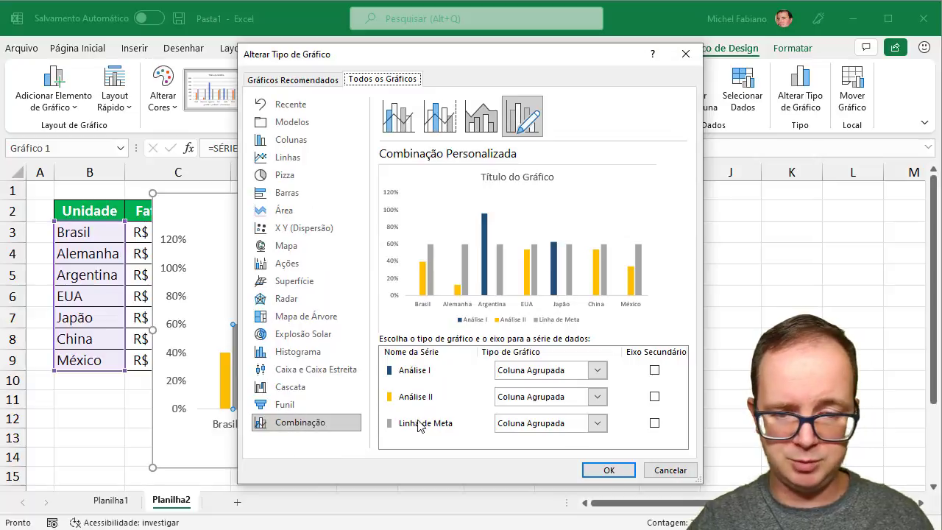
{"action": "left_click", "coordinate": [597, 423]}
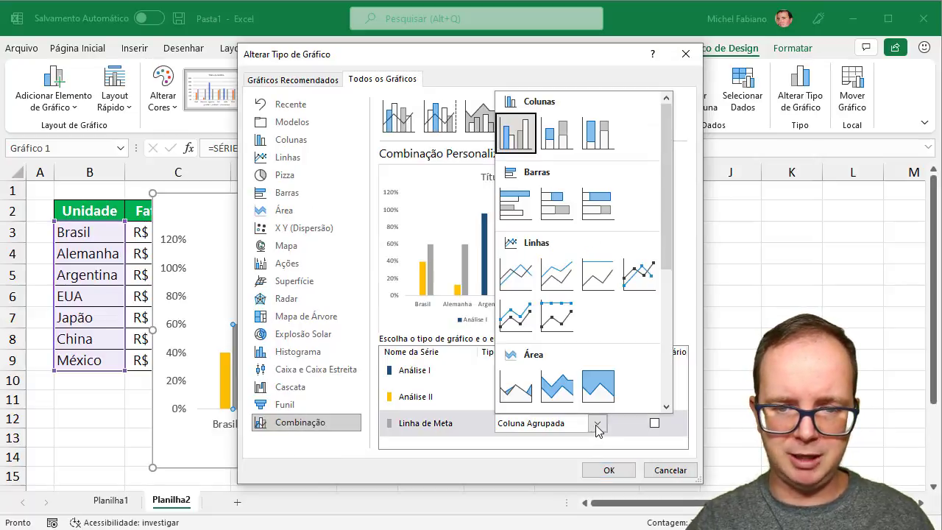
{"action": "left_click", "coordinate": [519, 276]}
{"action": "left_click", "coordinate": [609, 470]}
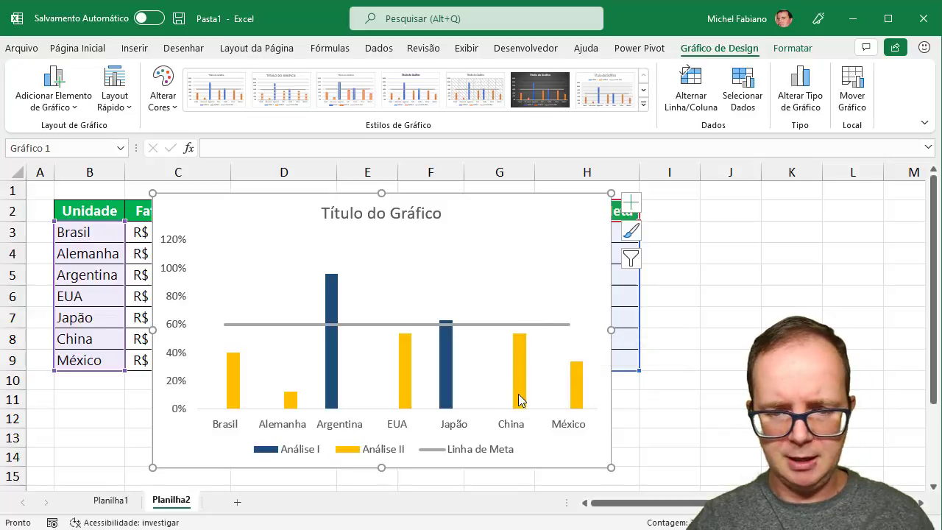
- Set the Análise I series overlap to 100% and gap width to 50%
{"action": "left_click", "coordinate": [444, 372]}
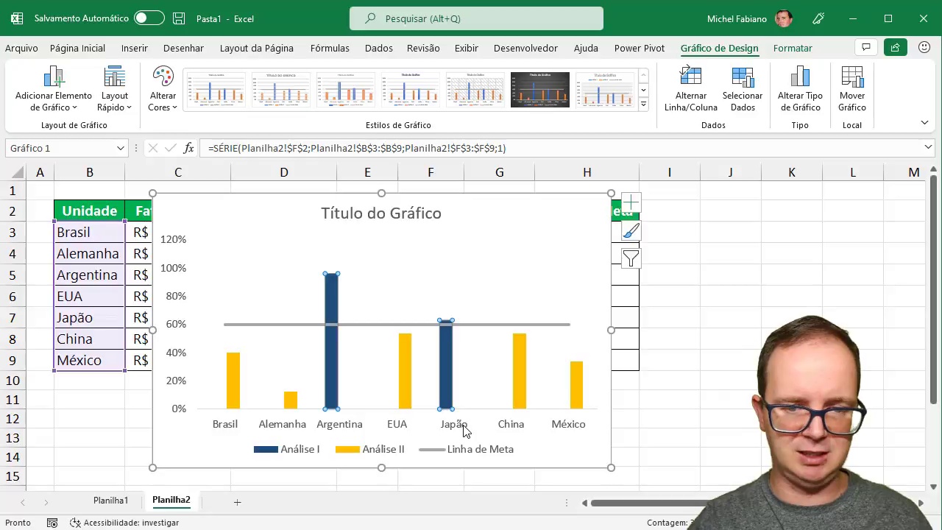
{"action": "right_click", "coordinate": [447, 384]}
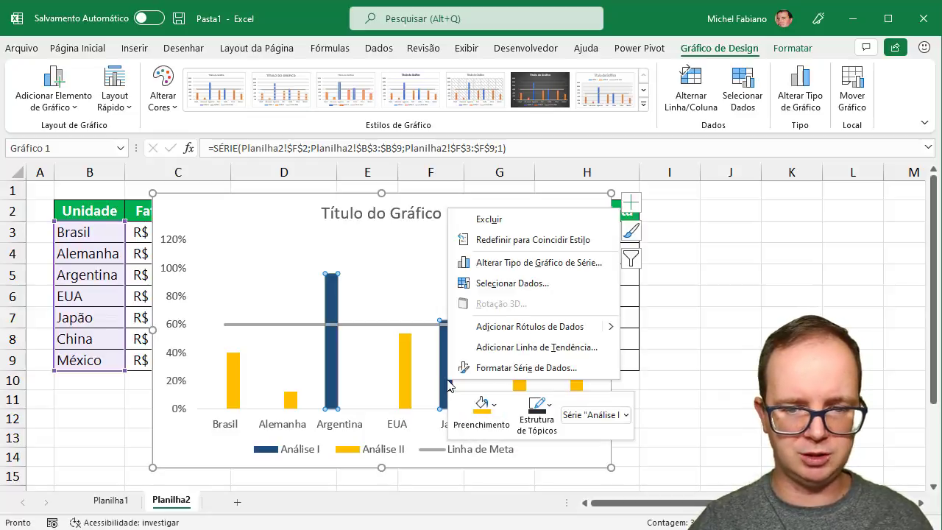
{"action": "left_click", "coordinate": [481, 370]}
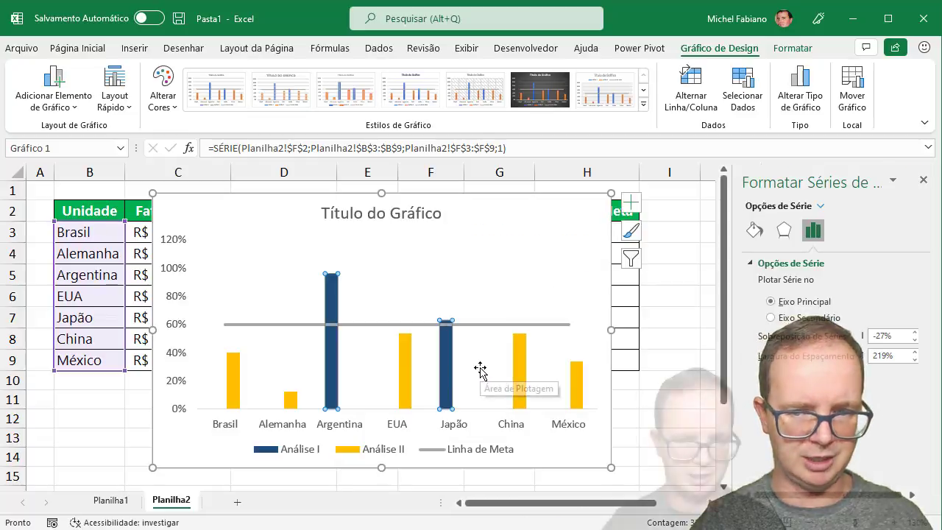
{"action": "left_click", "coordinate": [899, 351]}
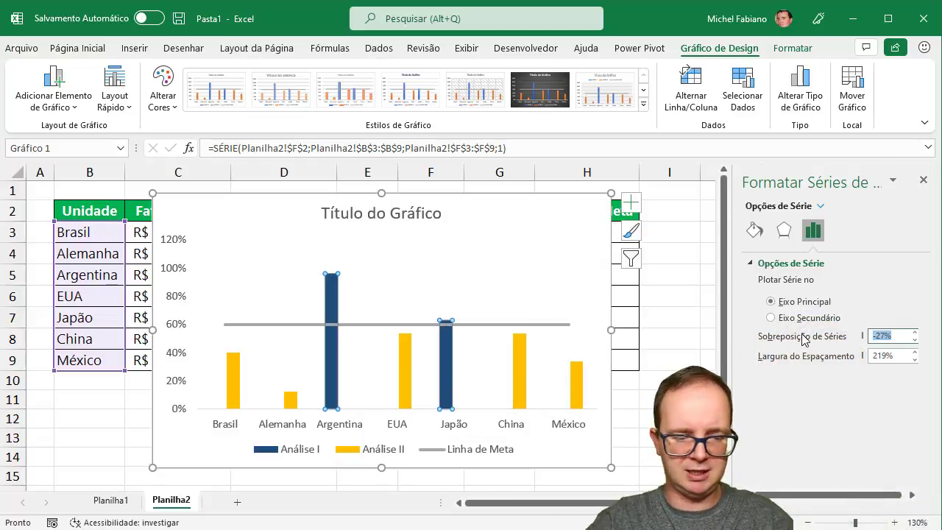
{"action": "type", "text": "100"}
{"action": "key", "text": "Tab"}
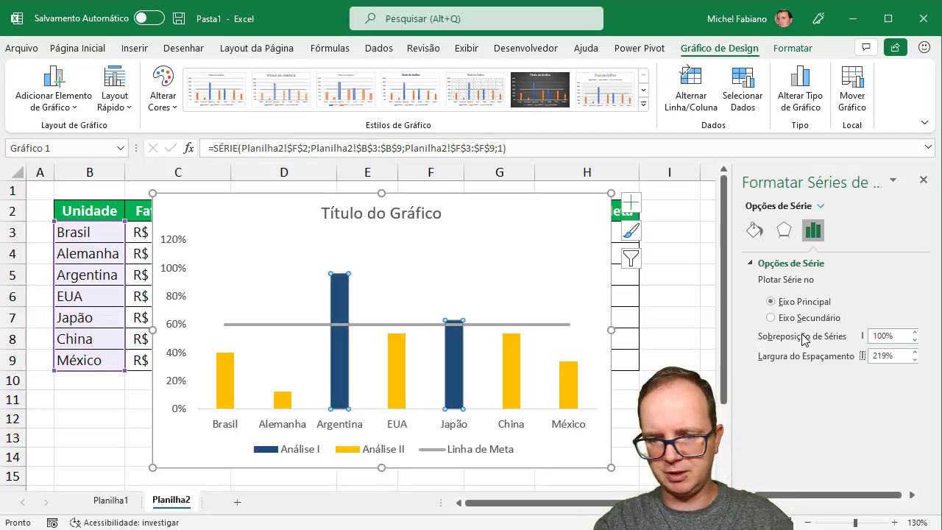
{"action": "type", "text": "50"}
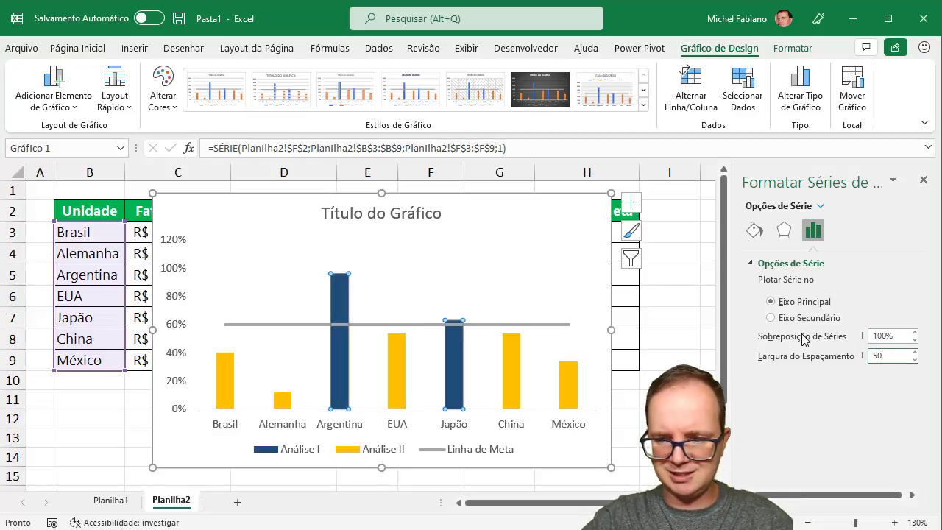
{"action": "key", "text": "Tab"}
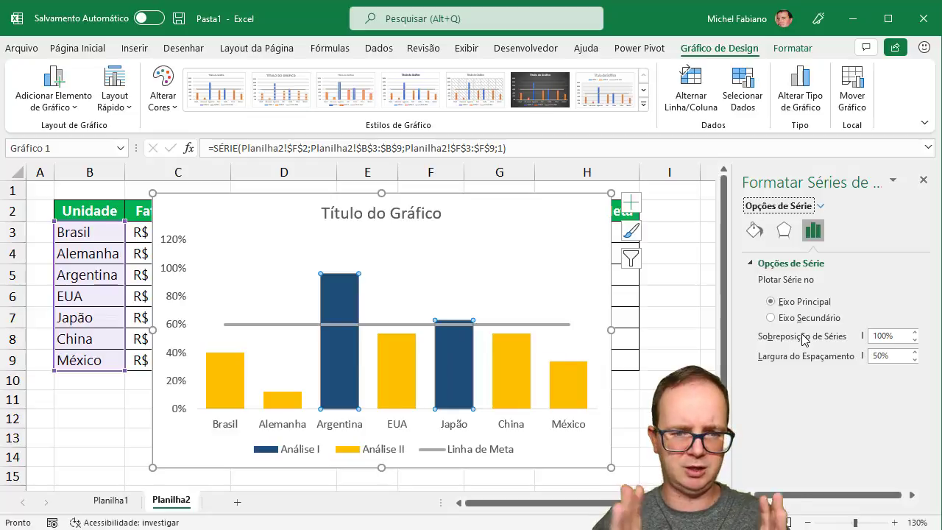
{"action": "left_click", "coordinate": [924, 181]}
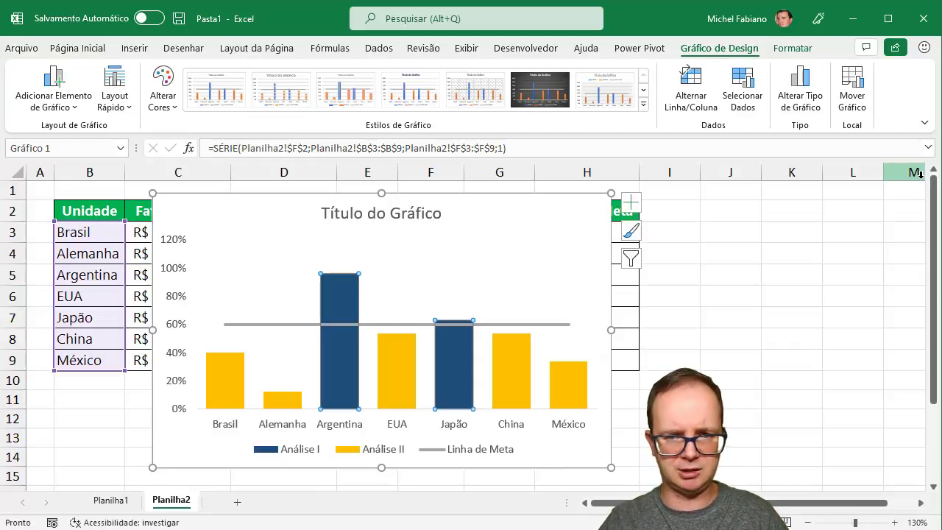
- Delete the vertical percentage axis and add data labels to both Análise I and Análise II bars
{"action": "left_click", "coordinate": [173, 272]}
{"action": "key", "text": "Delete"}
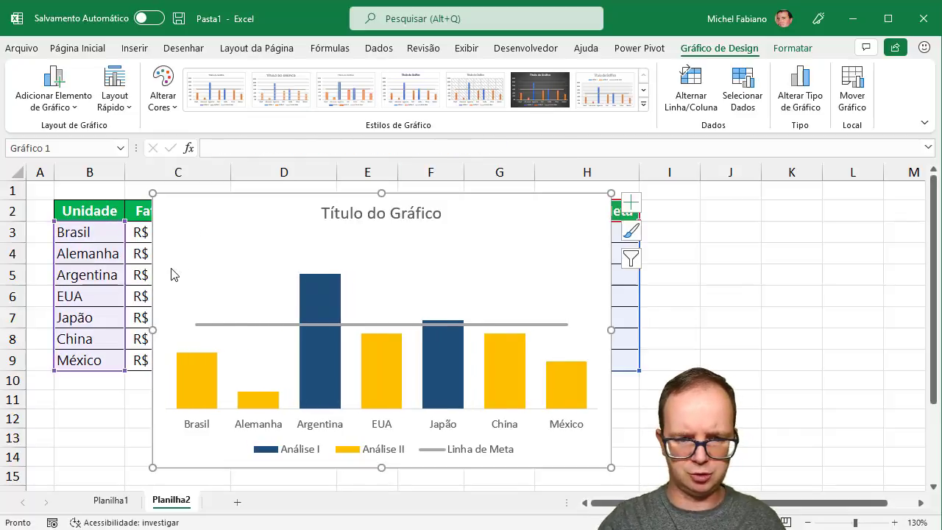
{"action": "left_click", "coordinate": [325, 303]}
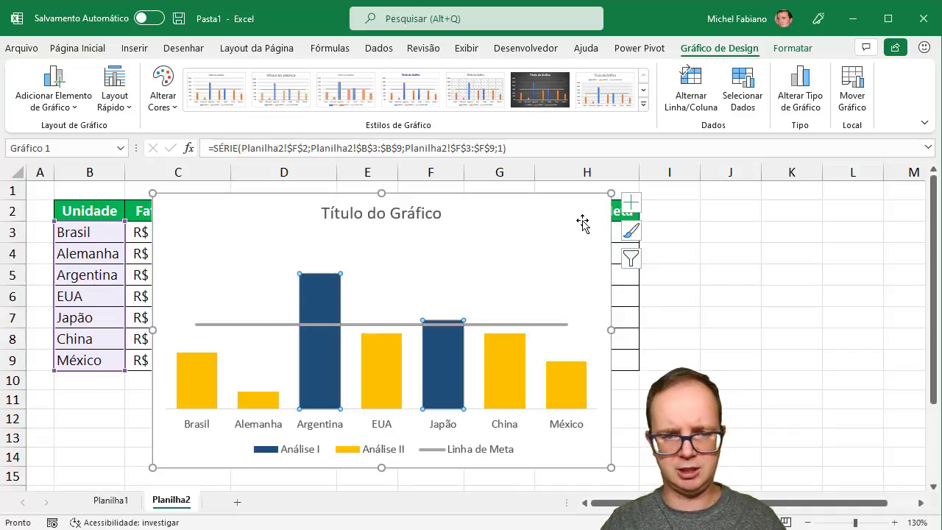
{"action": "left_click", "coordinate": [631, 202]}
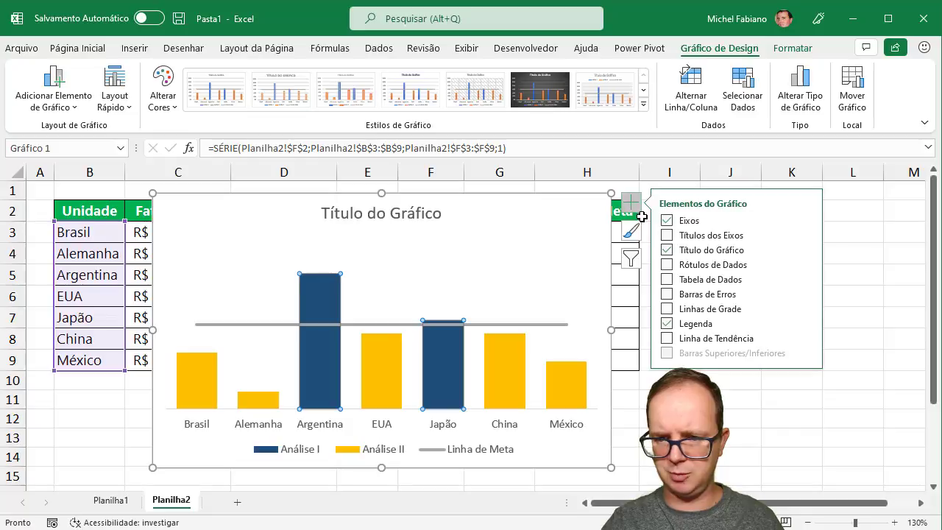
{"action": "left_click", "coordinate": [667, 265]}
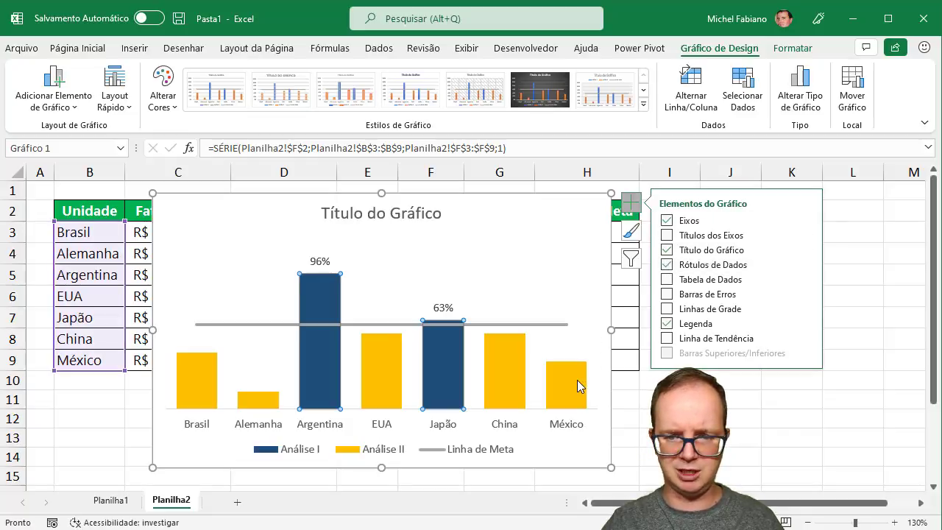
{"action": "left_click", "coordinate": [576, 386]}
{"action": "left_click", "coordinate": [667, 265]}
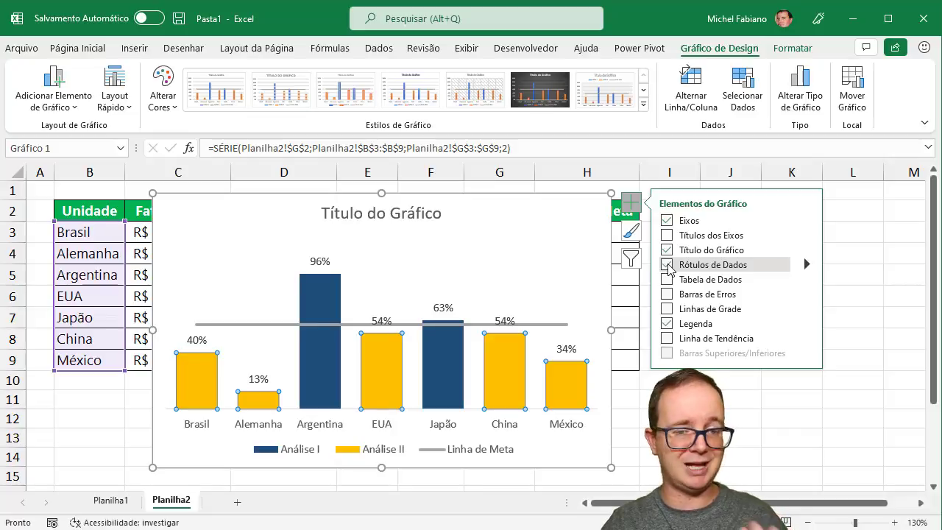
{"action": "left_click", "coordinate": [257, 326]}
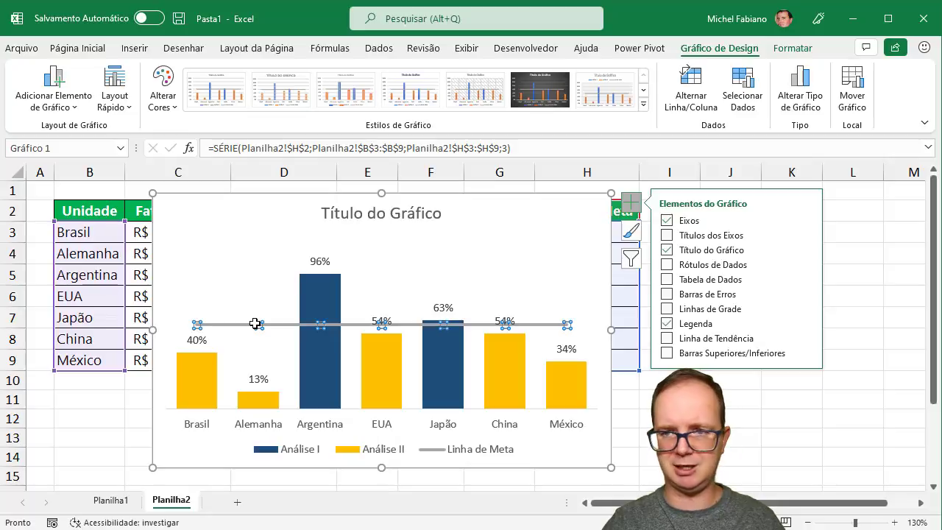
- Give the Linha de Meta line a dotted dash style and a darker outline colour
{"action": "left_click", "coordinate": [789, 49]}
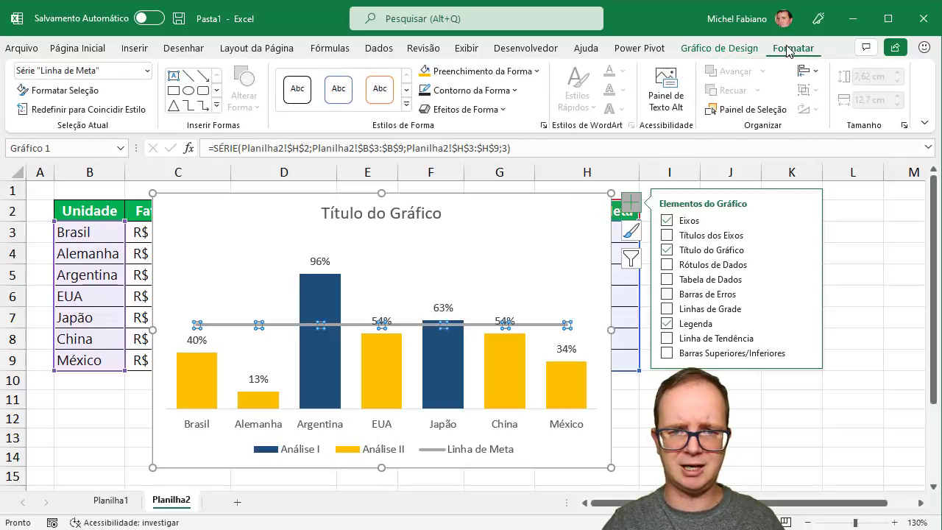
{"action": "left_click", "coordinate": [515, 91]}
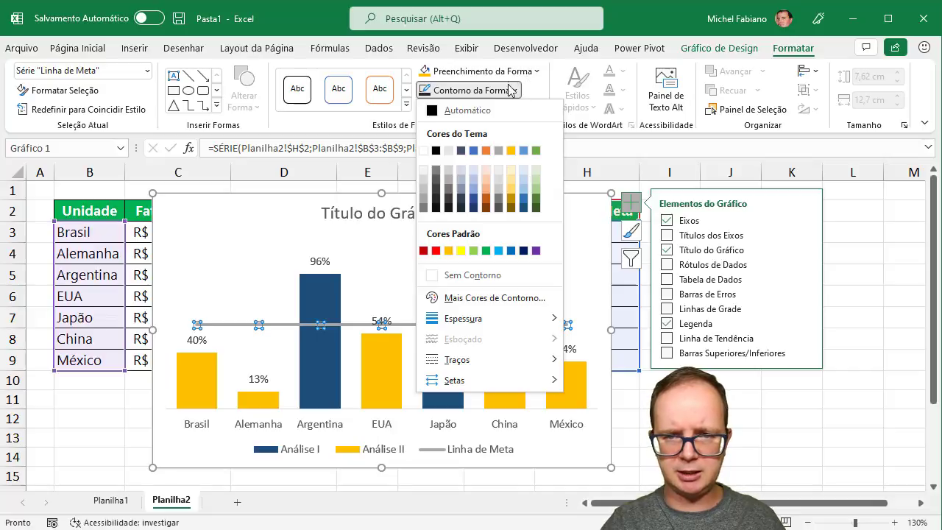
{"action": "left_click", "coordinate": [510, 90]}
{"action": "left_click", "coordinate": [505, 109]}
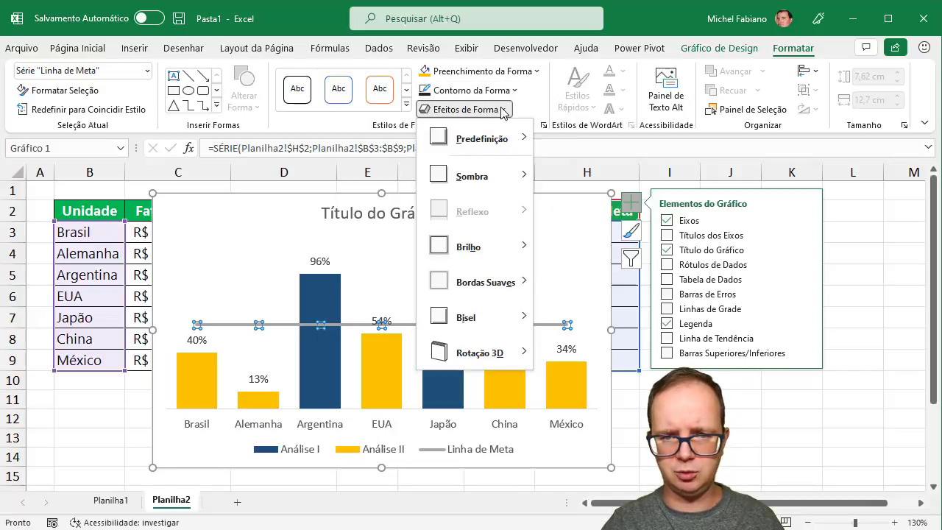
{"action": "left_click", "coordinate": [505, 110]}
{"action": "left_click", "coordinate": [505, 110]}
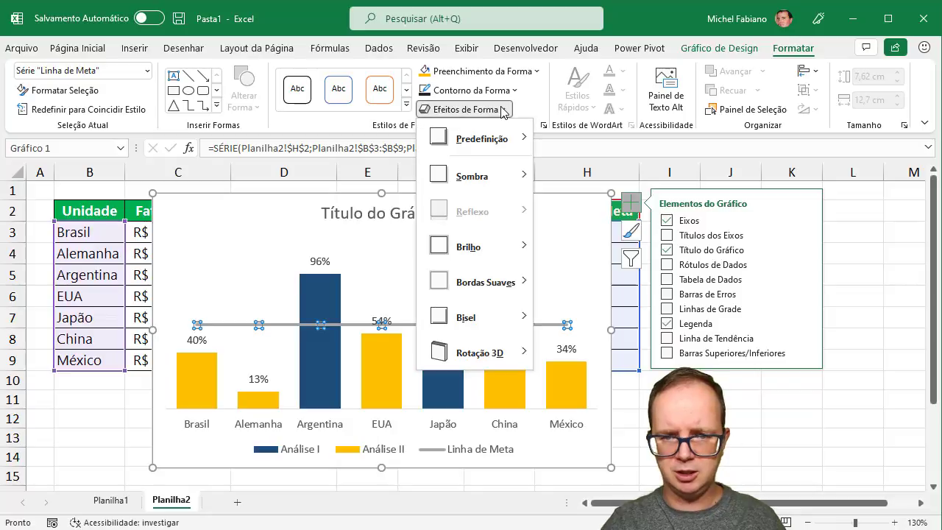
{"action": "left_click", "coordinate": [507, 91]}
{"action": "mouse_move", "coordinate": [486, 360]}
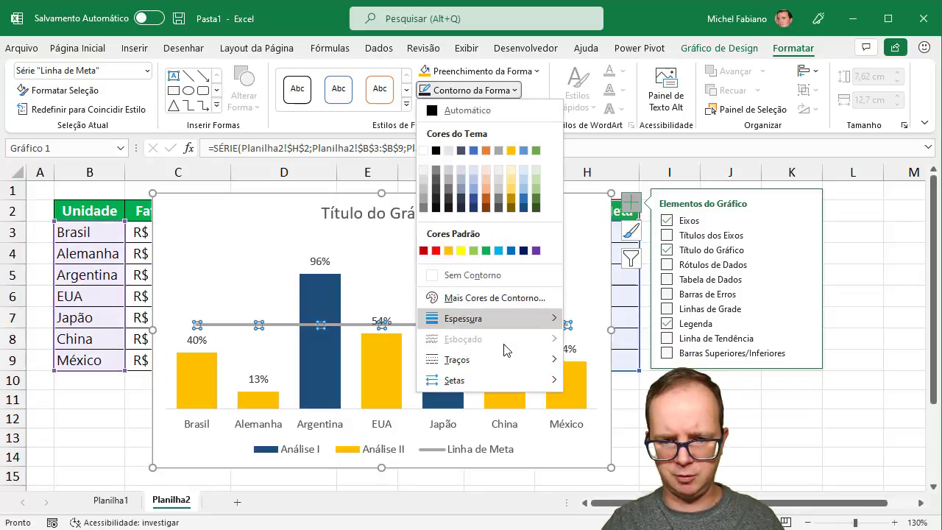
{"action": "mouse_move", "coordinate": [456, 360]}
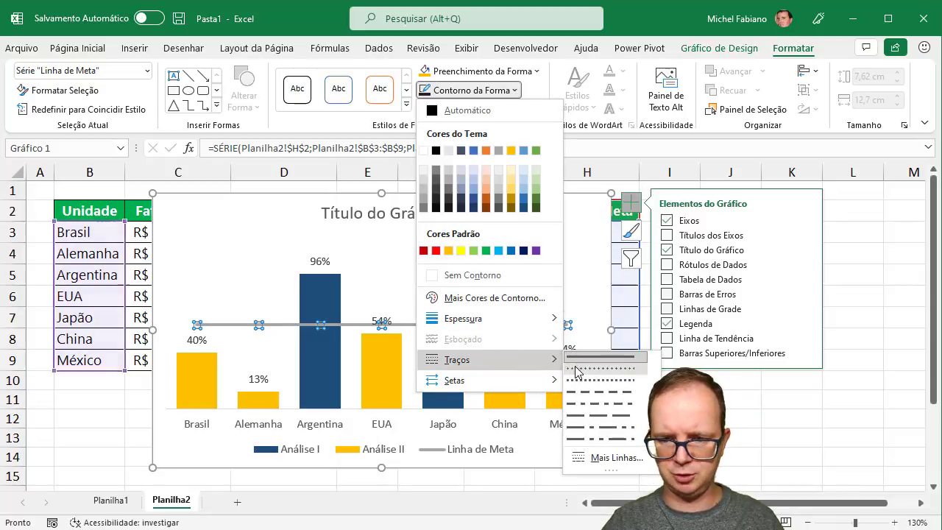
{"action": "left_click", "coordinate": [585, 372]}
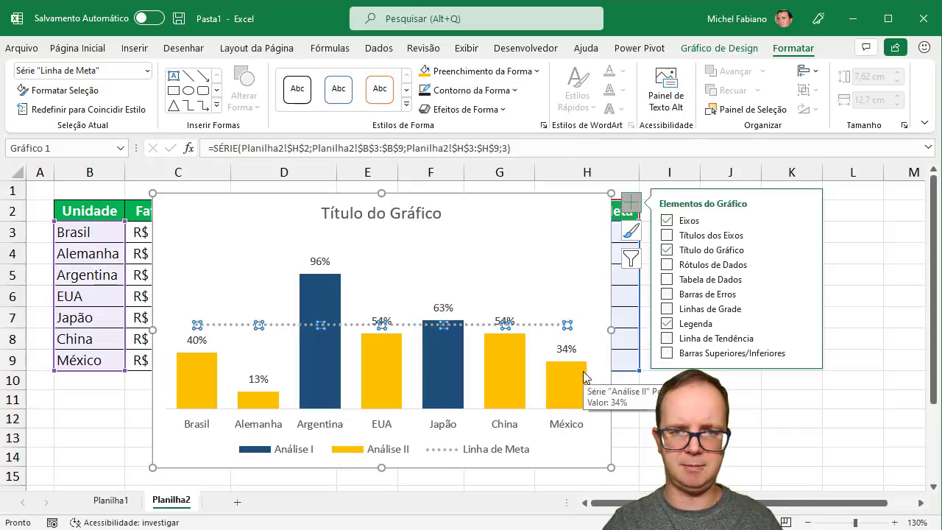
{"action": "left_click", "coordinate": [515, 91]}
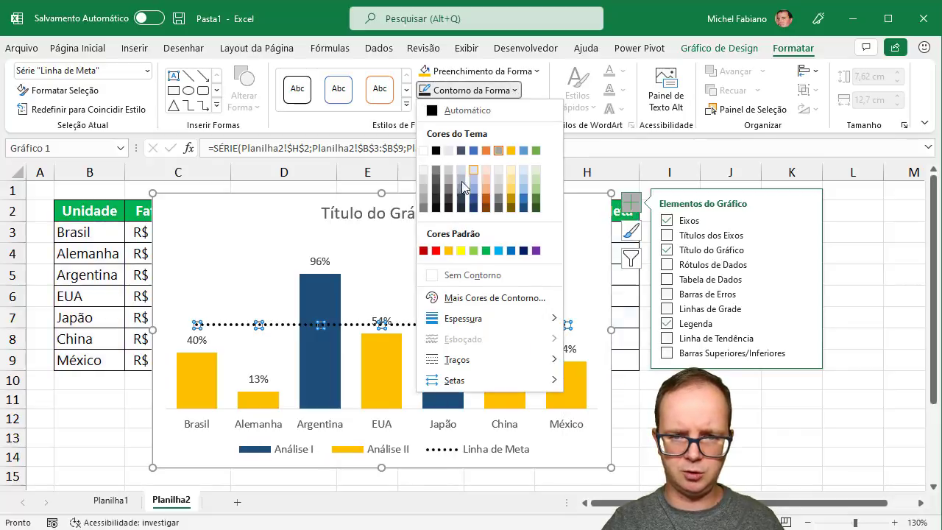
{"action": "left_click", "coordinate": [437, 193]}
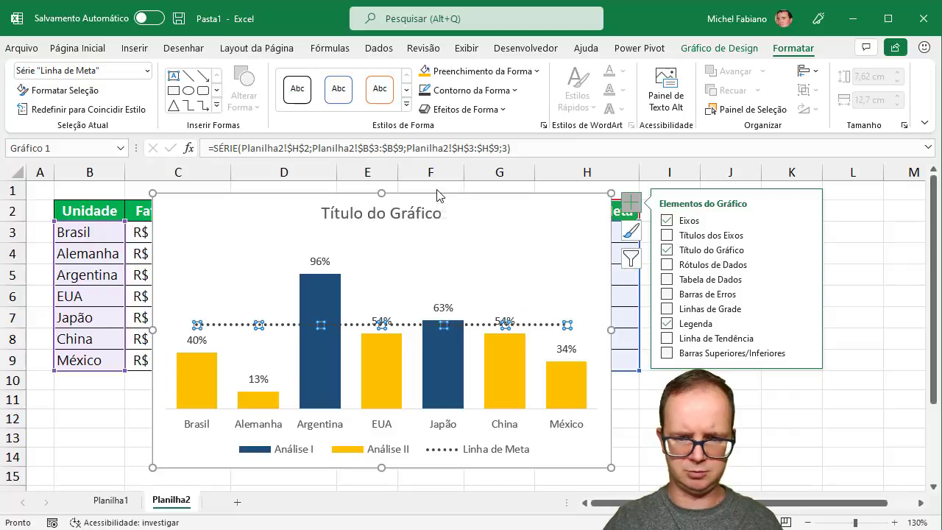
{"action": "left_click", "coordinate": [465, 245]}
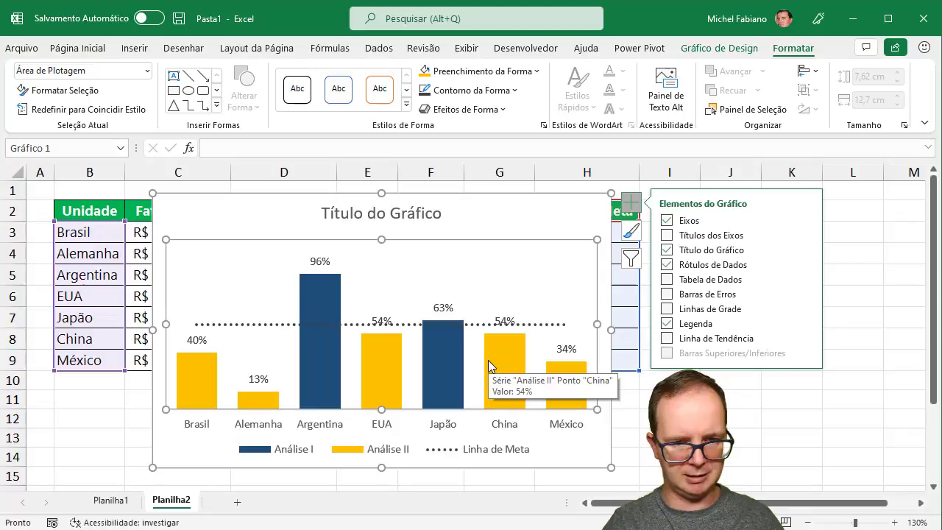
- Replace the placeholder chart title text with 'Análise de Faturamento'
{"action": "left_click", "coordinate": [414, 212]}
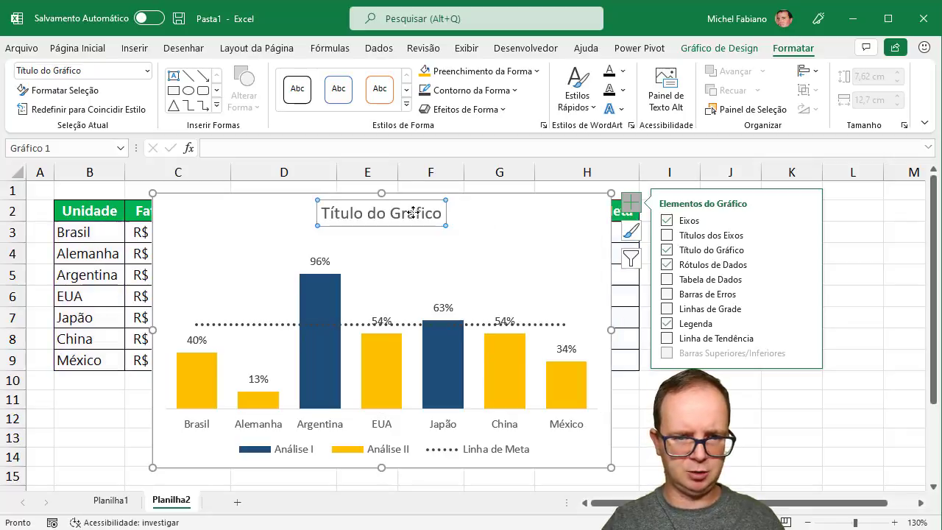
{"action": "left_click", "coordinate": [415, 212]}
{"action": "key", "text": "ctrl+a"}
{"action": "type", "text": "A"}
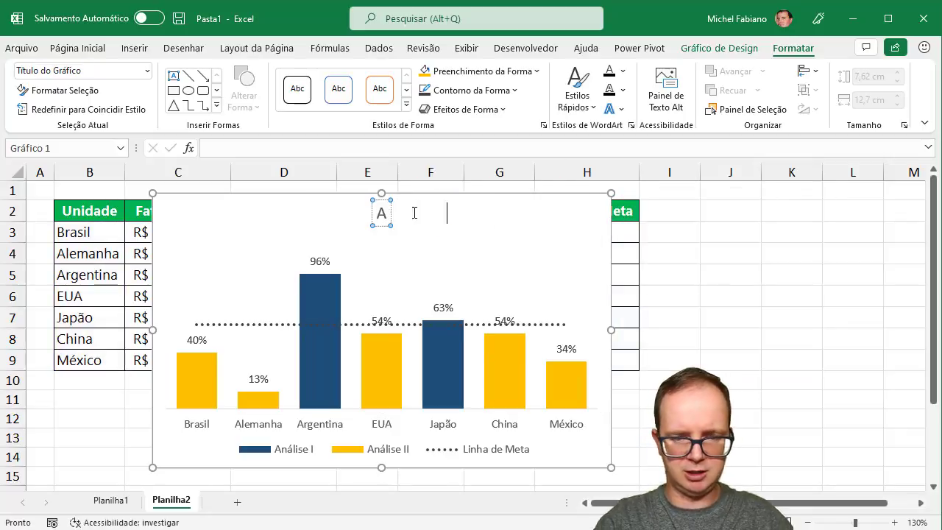
{"action": "type", "text": "nálise de"}
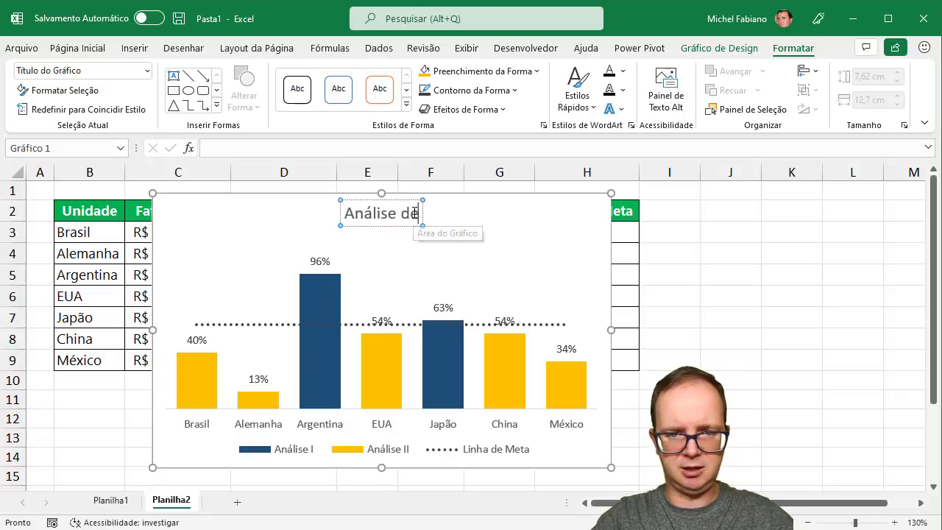
{"action": "type", "text": " Faturamento"}
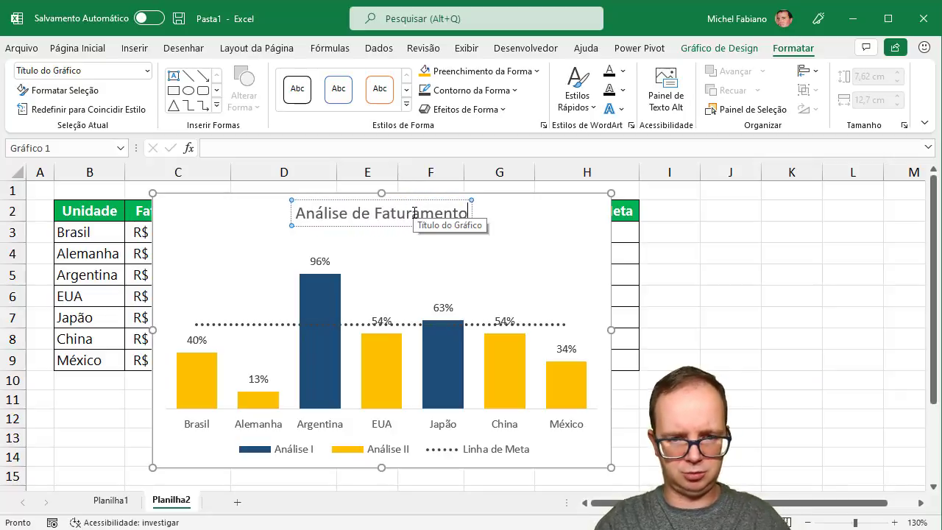
{"action": "left_click", "coordinate": [498, 194]}
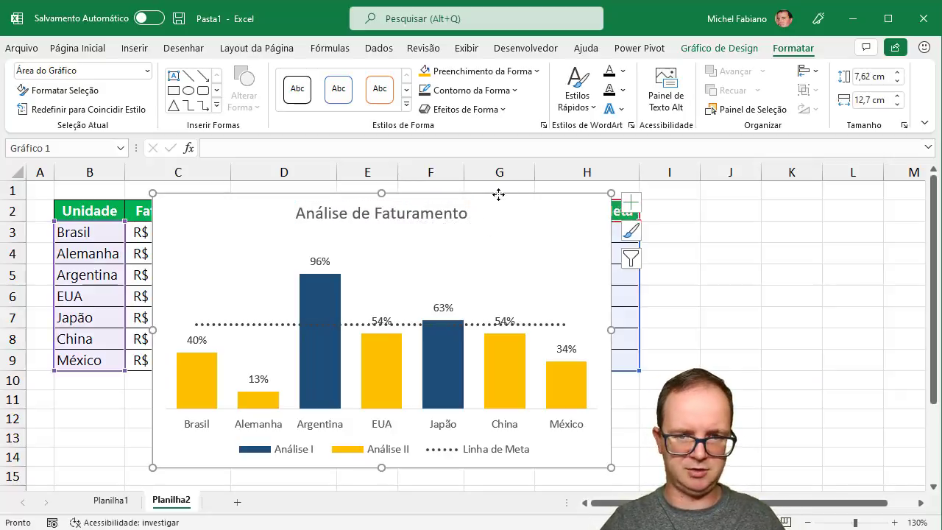
- Give the chart area an outer shadow effect
{"action": "key", "text": "ctrl+1"}
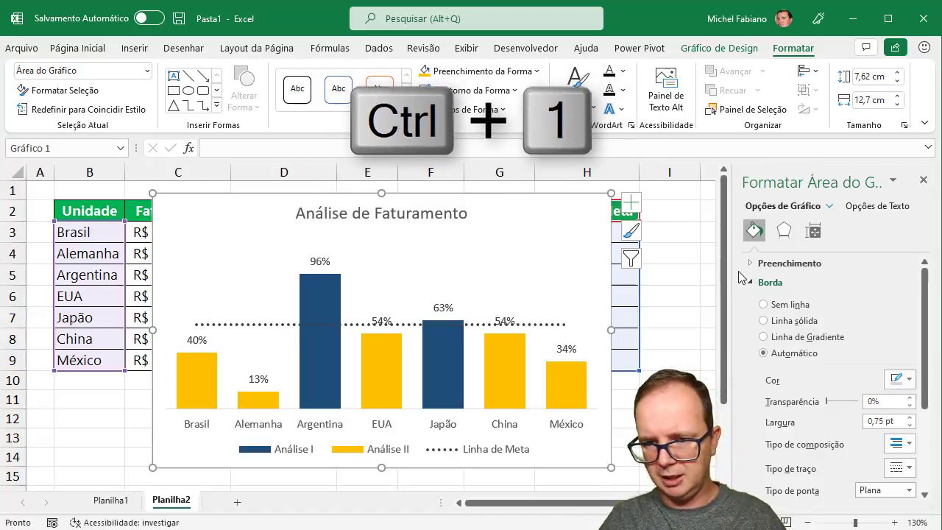
{"action": "left_click", "coordinate": [749, 283]}
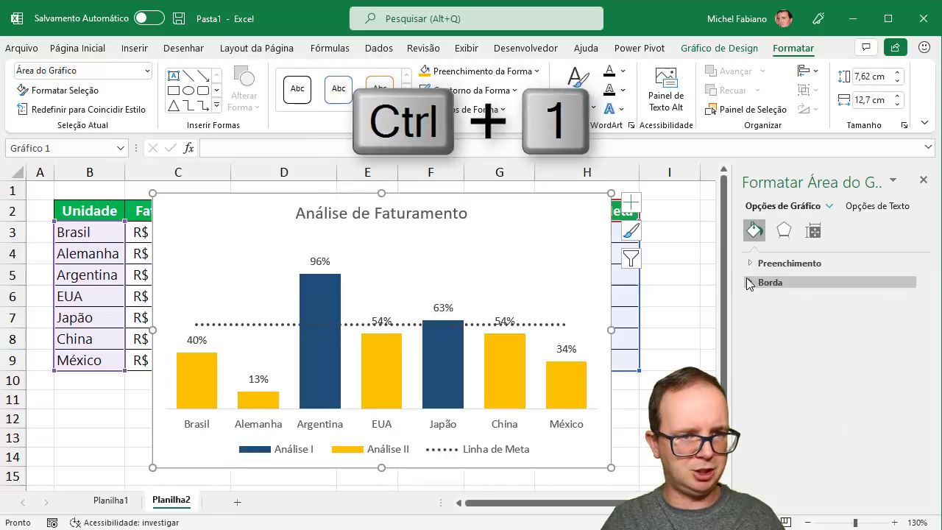
{"action": "left_click", "coordinate": [749, 283]}
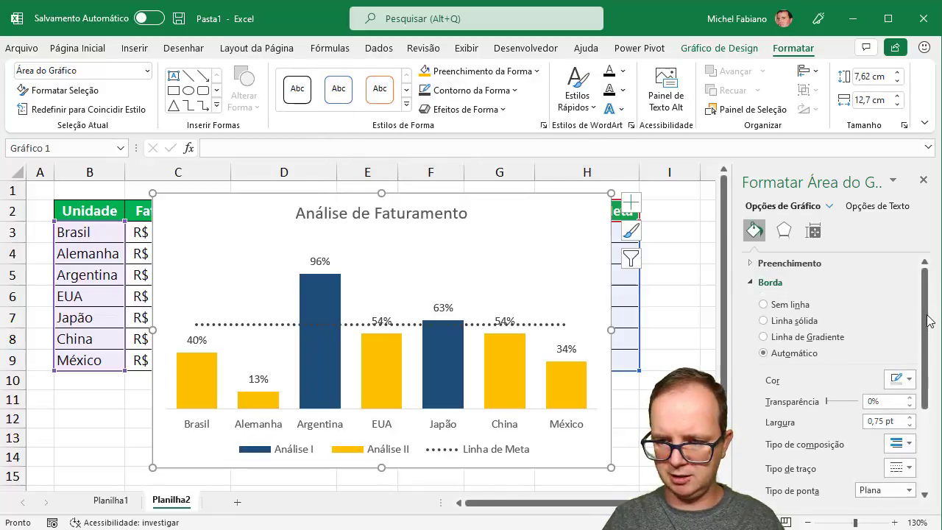
{"action": "left_click_drag", "start_coordinate": [929, 321], "coordinate": [930, 435]}
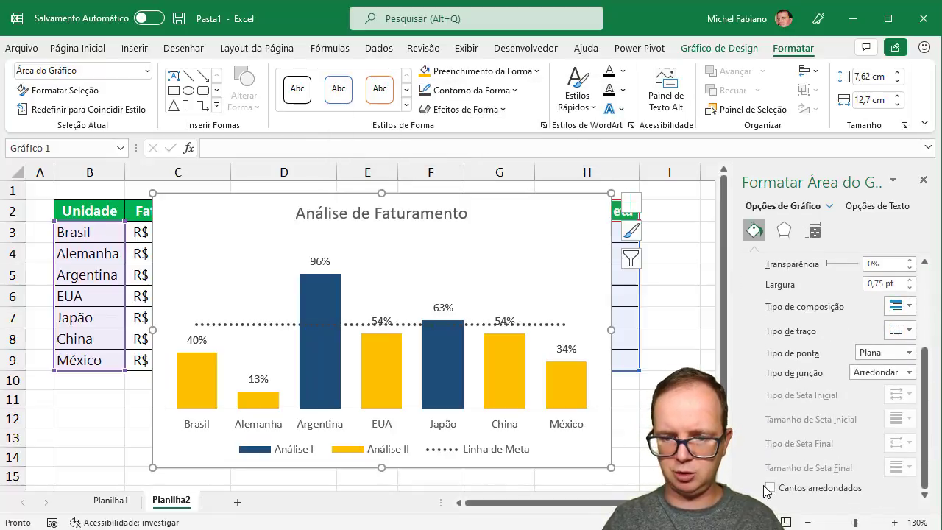
{"action": "left_click", "coordinate": [669, 438]}
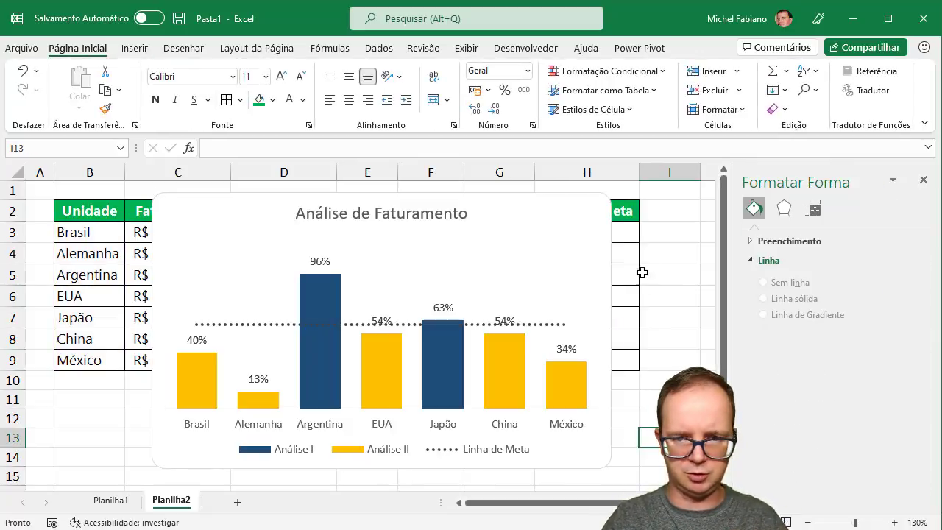
{"action": "left_click", "coordinate": [594, 211]}
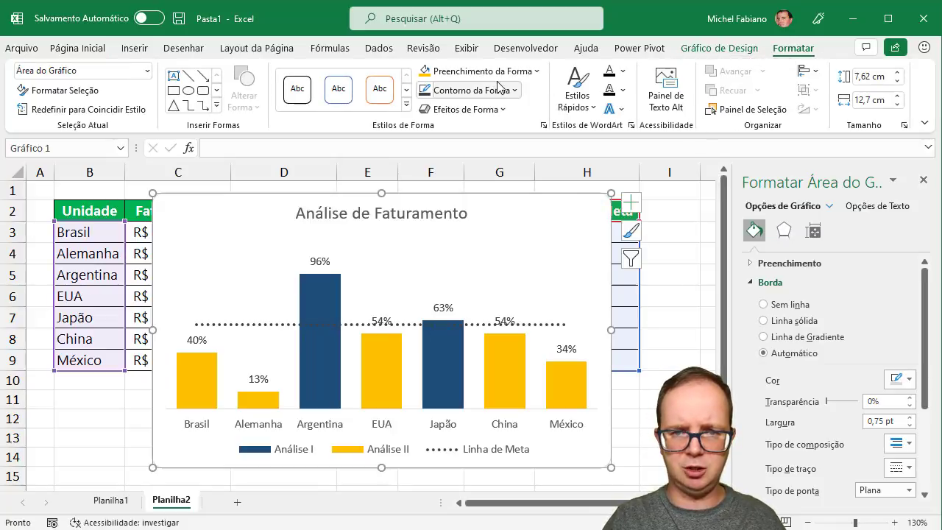
{"action": "left_click", "coordinate": [495, 111]}
{"action": "mouse_move", "coordinate": [472, 176]}
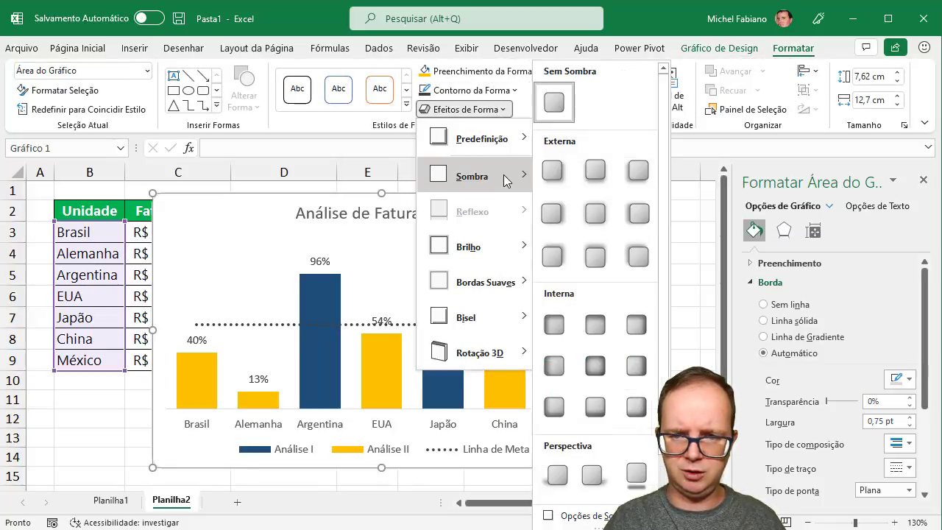
{"action": "left_click", "coordinate": [594, 213]}
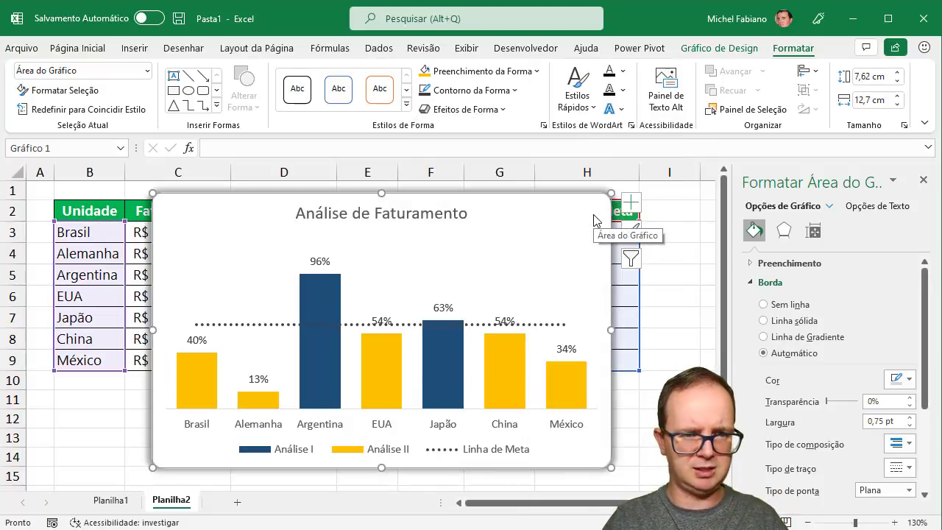
- Fill the chart background light grey and delete the legend
{"action": "left_click", "coordinate": [517, 76]}
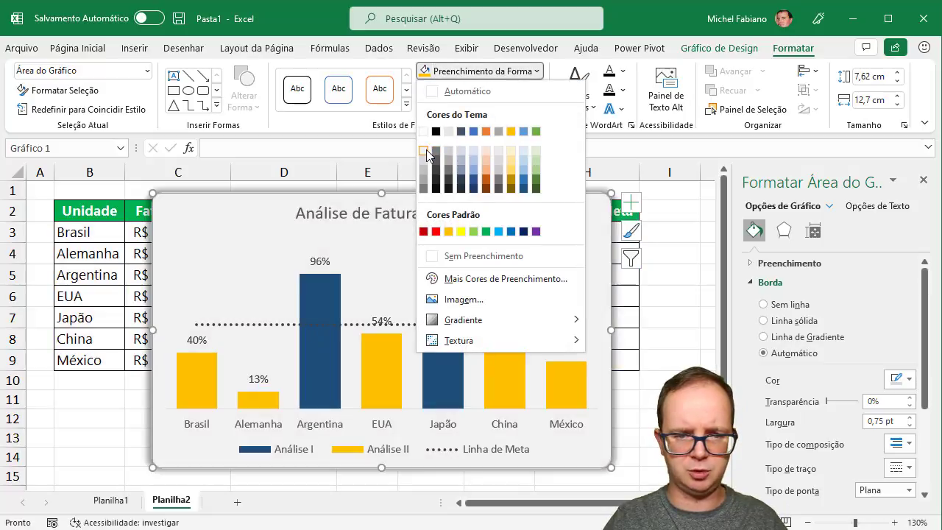
{"action": "left_click", "coordinate": [426, 150]}
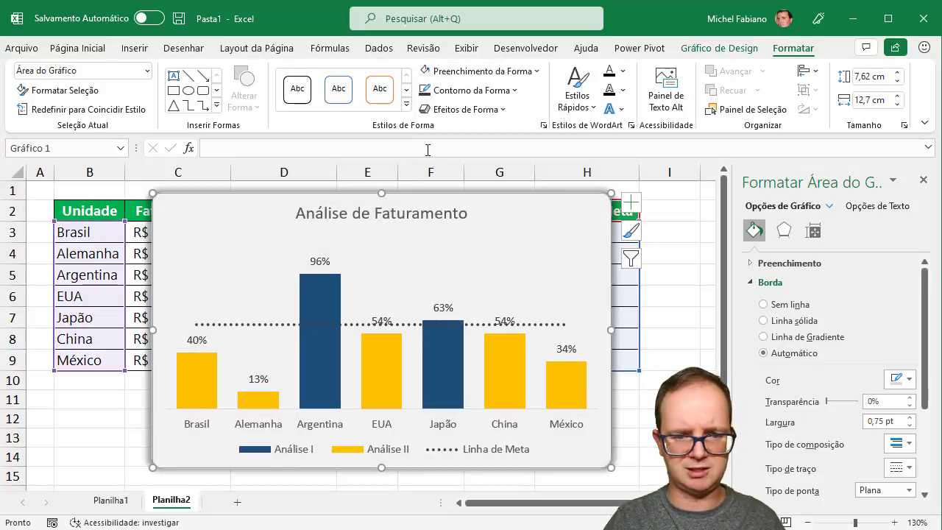
{"action": "left_click", "coordinate": [392, 457]}
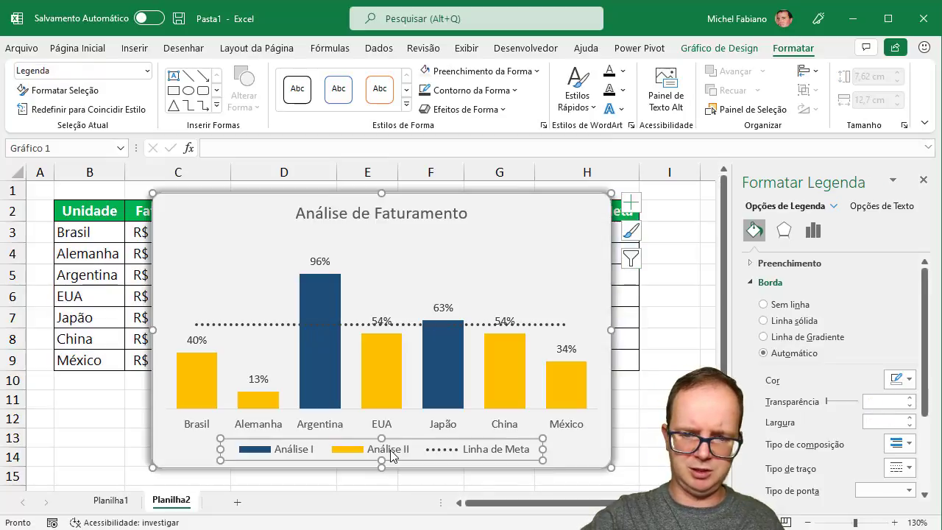
{"action": "key", "text": "Delete"}
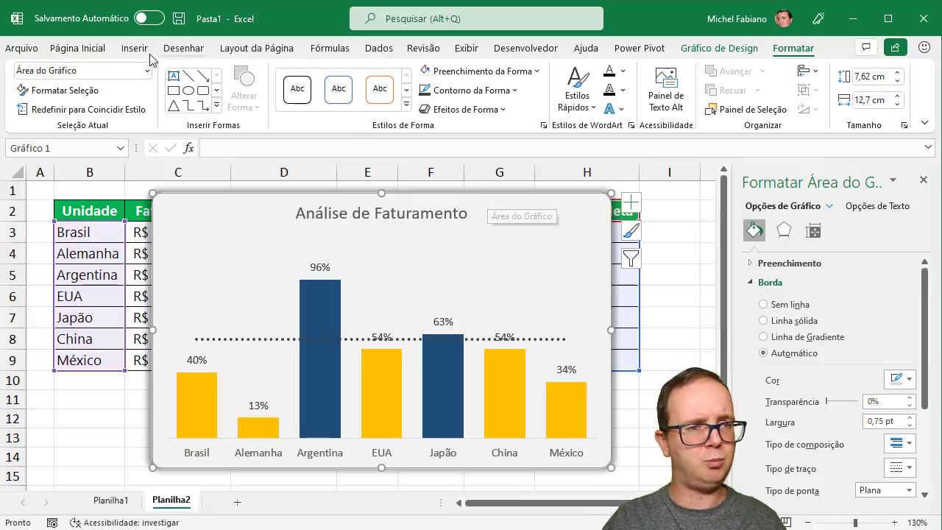
- Set the chart's font to Segoe UI
{"action": "left_click", "coordinate": [94, 49]}
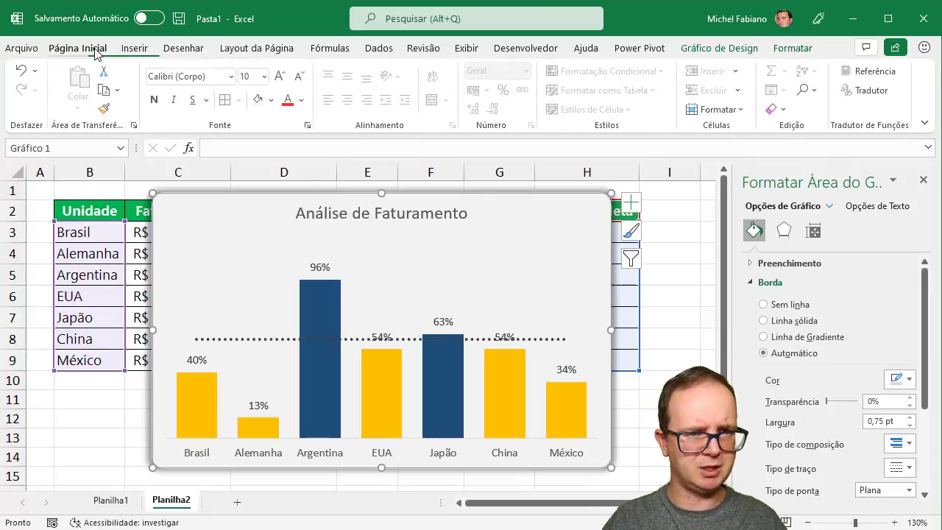
{"action": "left_click", "coordinate": [210, 76]}
{"action": "type", "text": "Segoe"}
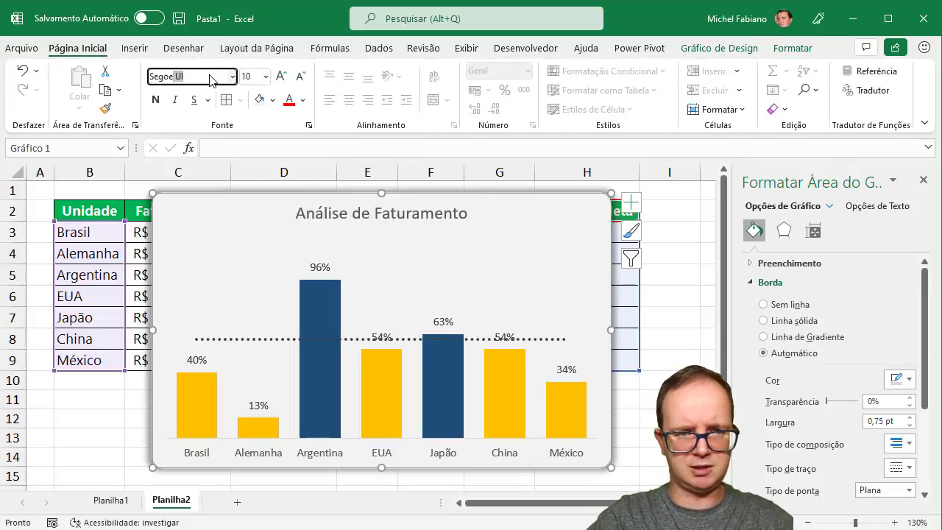
{"action": "type", "text": " UI"}
{"action": "key", "text": "Return"}
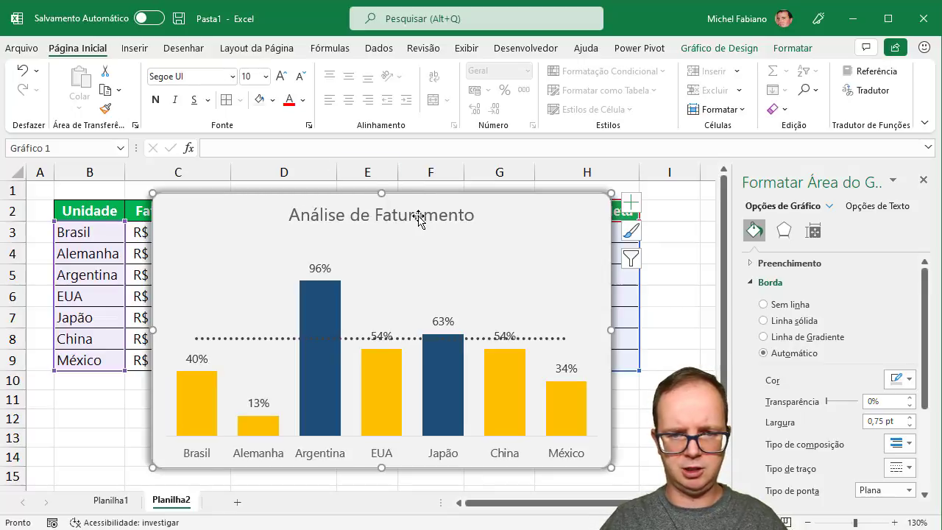
- Bold the chart title, move it to the top-left, and shift the chart right
{"action": "left_click", "coordinate": [421, 216]}
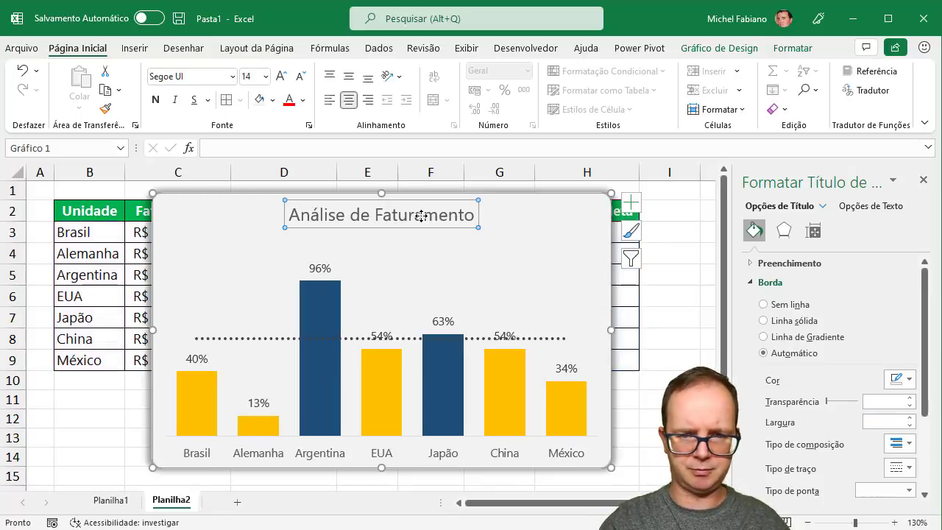
{"action": "key", "text": "ctrl+n"}
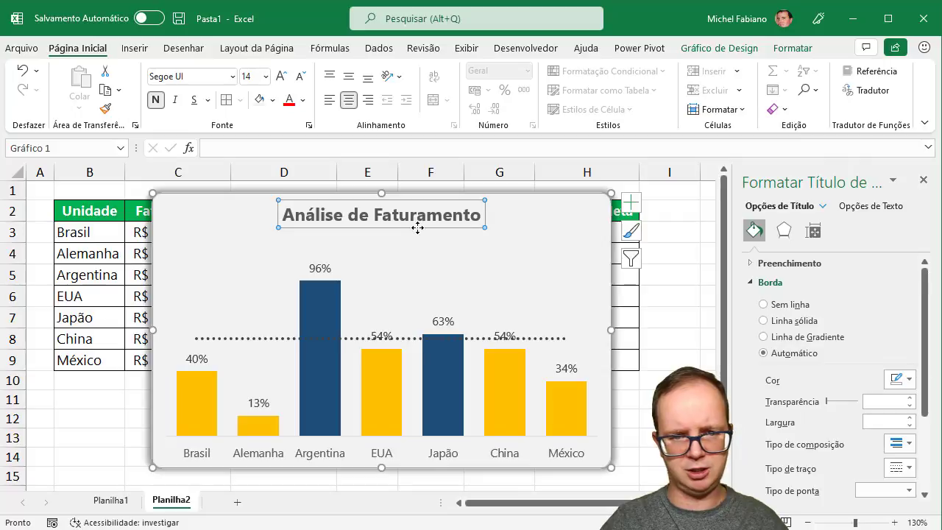
{"action": "left_click_drag", "start_coordinate": [417, 229], "coordinate": [313, 232]}
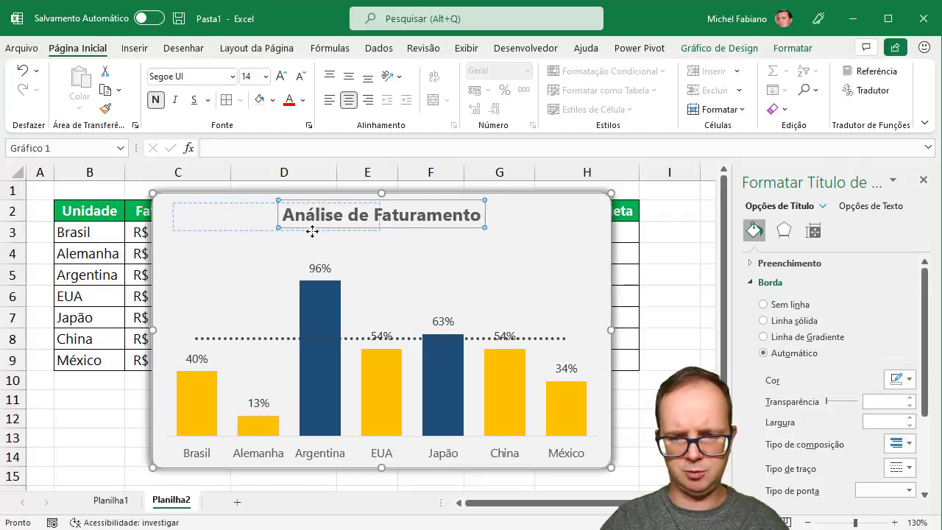
{"action": "left_click", "coordinate": [924, 180]}
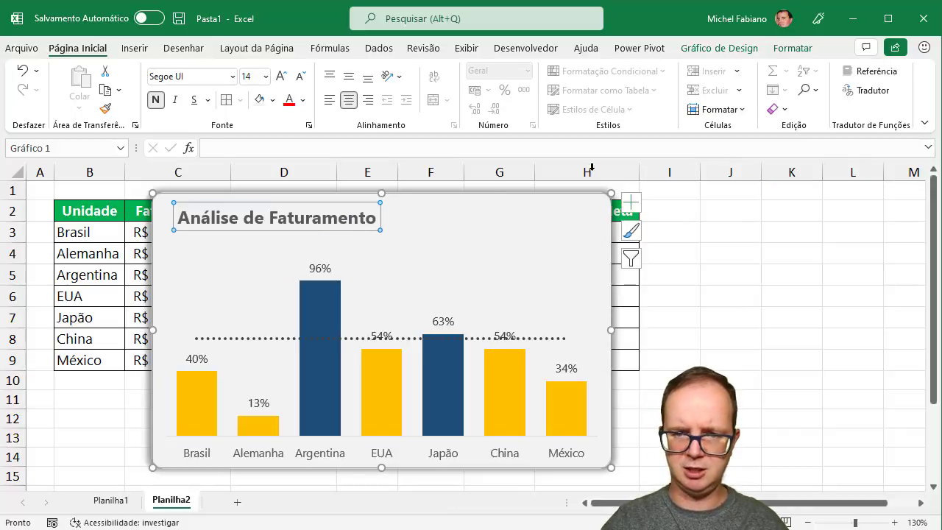
{"action": "mouse_move", "coordinate": [533, 198]}
{"action": "left_mouse_down"}
{"action": "mouse_move", "coordinate": [769, 185]}
{"action": "mouse_move", "coordinate": [717, 192]}
{"action": "left_mouse_up"}
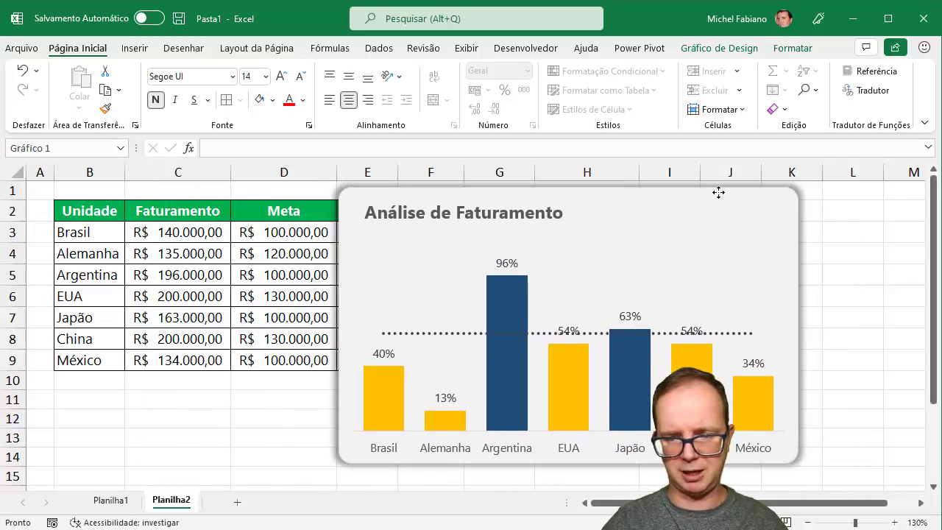
- Zoom out to 110% and place the chart flush against the table's % column
{"action": "left_click", "coordinate": [807, 521]}
{"action": "left_click", "coordinate": [808, 521]}
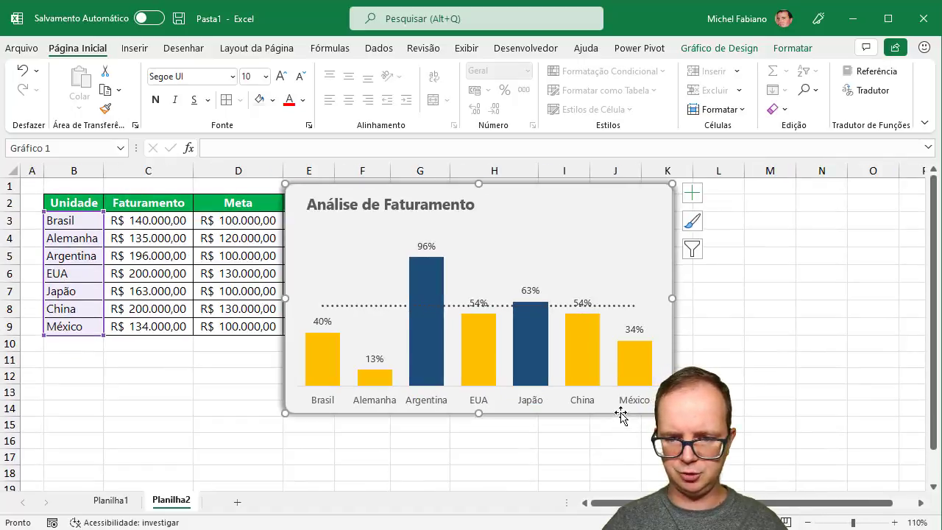
{"action": "left_click_drag", "start_coordinate": [622, 416], "coordinate": [694, 417]}
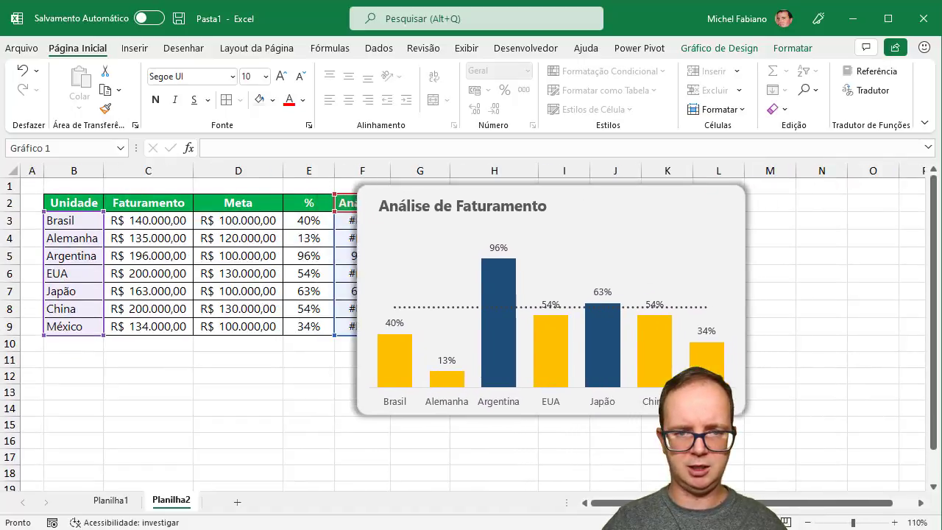
{"action": "left_click_drag", "start_coordinate": [694, 417], "coordinate": [675, 415]}
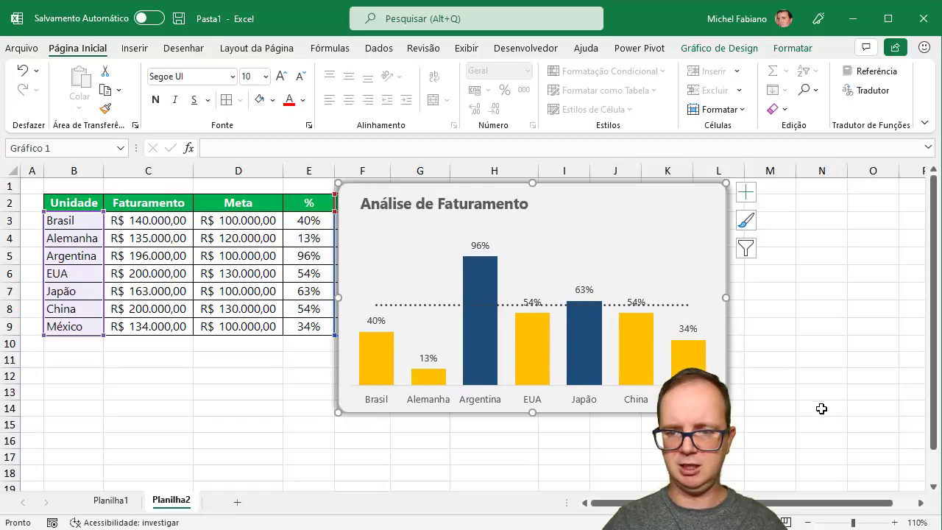
{"action": "left_click", "coordinate": [821, 408]}
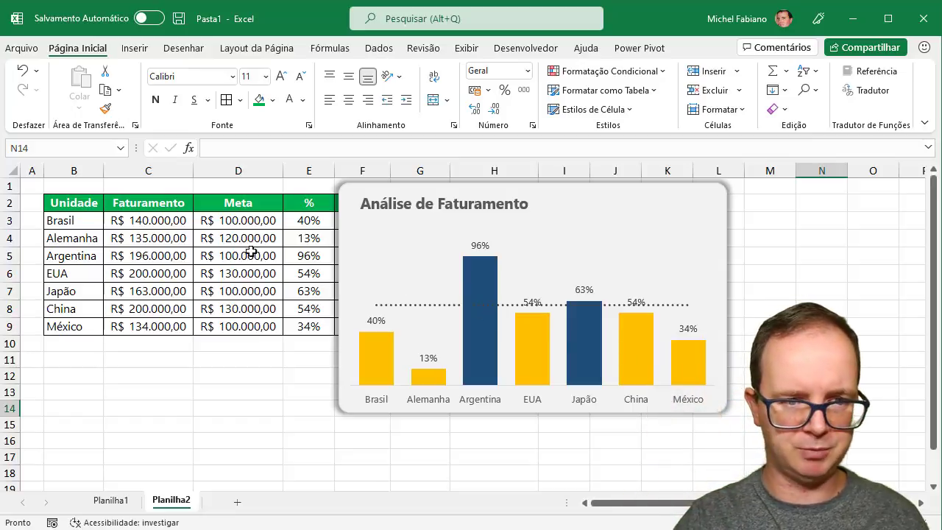
- Change Brasil's Faturamento in C3 to 160.000
{"action": "left_click", "coordinate": [170, 221]}
{"action": "type", "text": "1"}
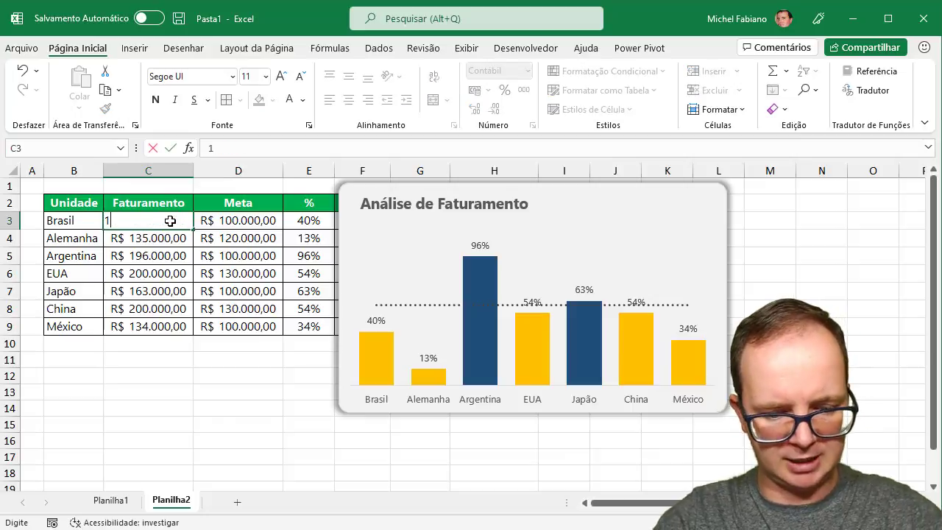
{"action": "type", "text": "60"}
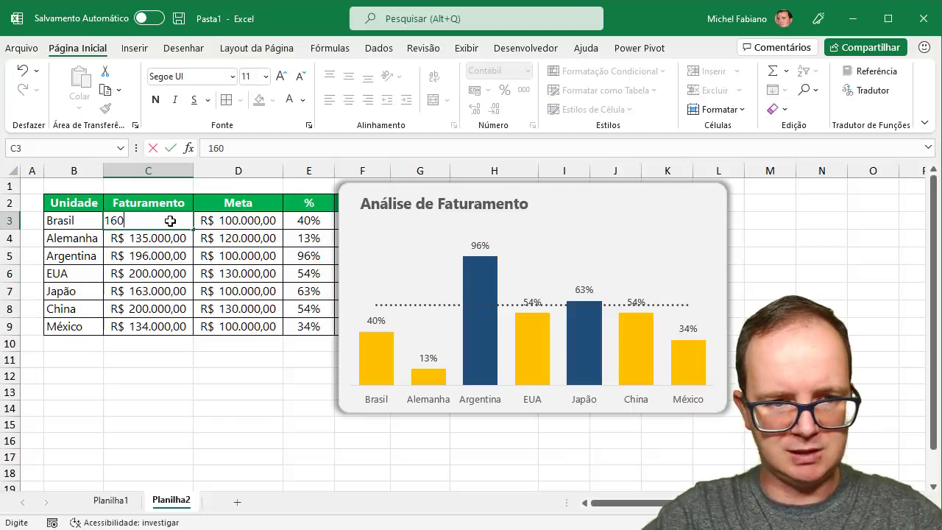
{"action": "type", "text": ".000"}
{"action": "key", "text": "Return"}
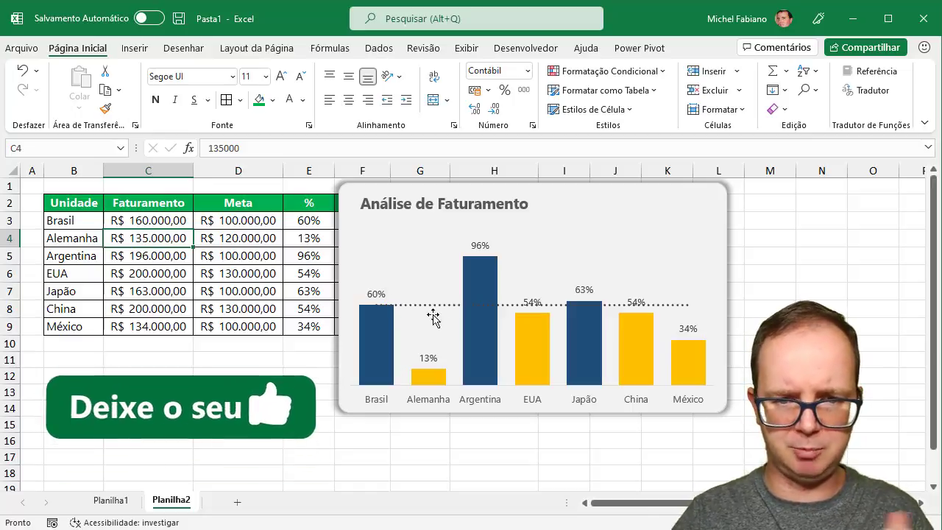
- Set Alemanha's Meta in D4 to 100.000 and its Faturamento in C4 to 180.000
{"action": "left_click", "coordinate": [253, 238]}
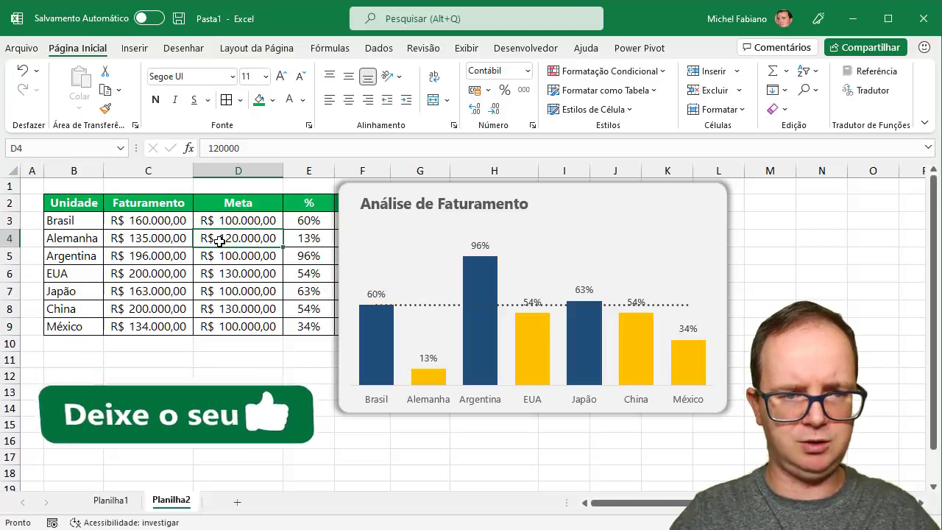
{"action": "type", "text": "10"}
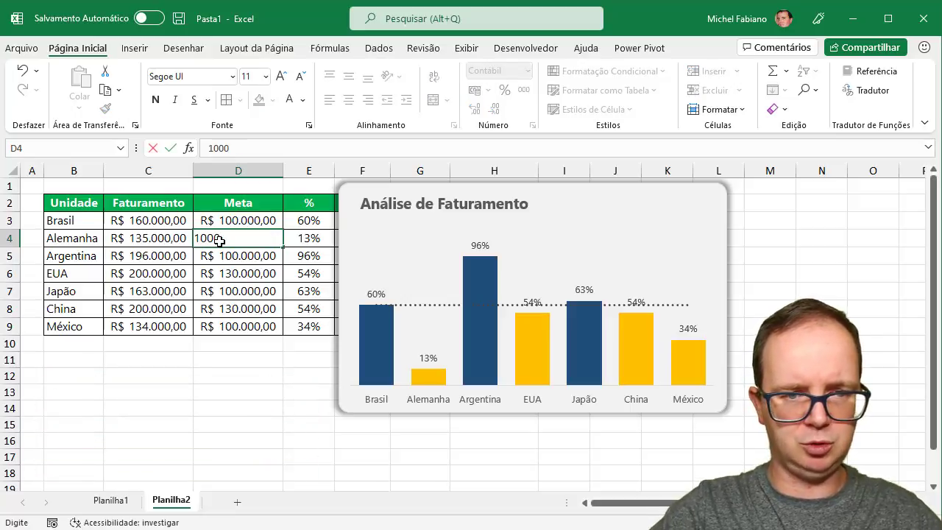
{"action": "key", "text": "Return"}
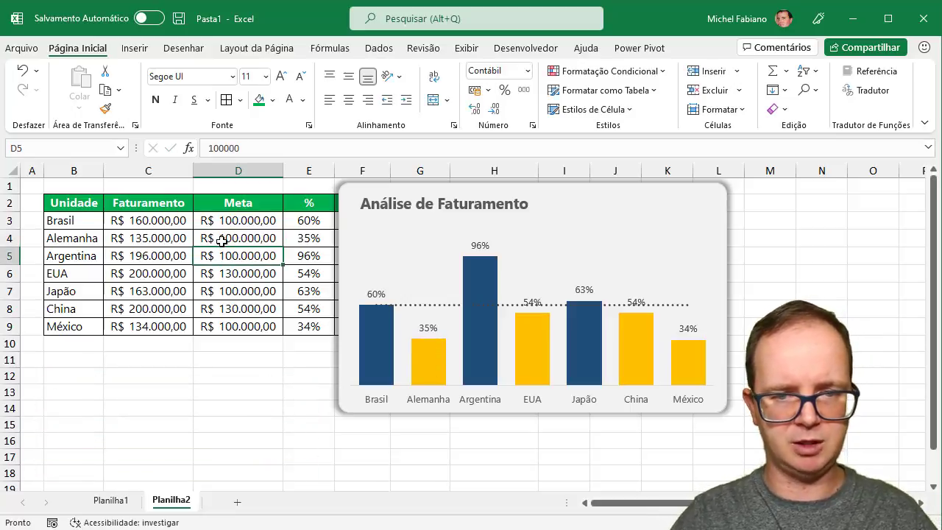
{"action": "left_click", "coordinate": [163, 237]}
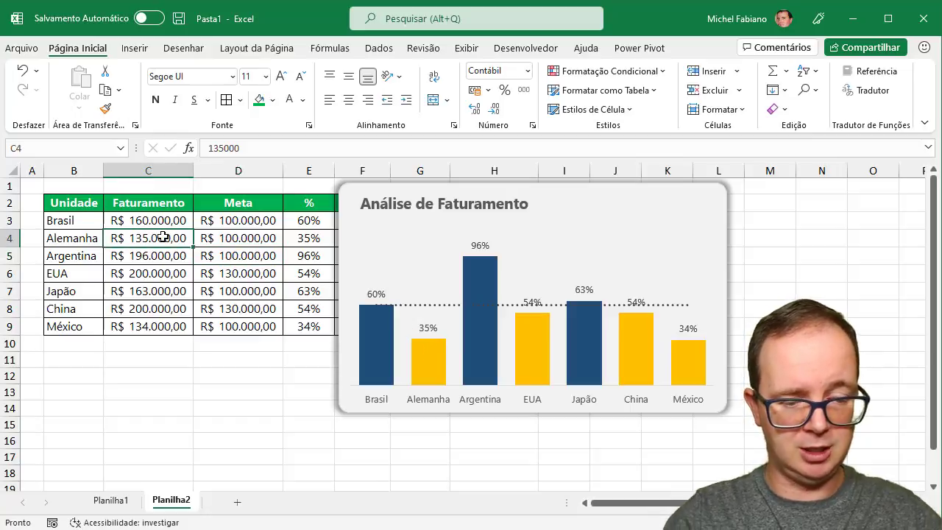
{"action": "type", "text": "180"}
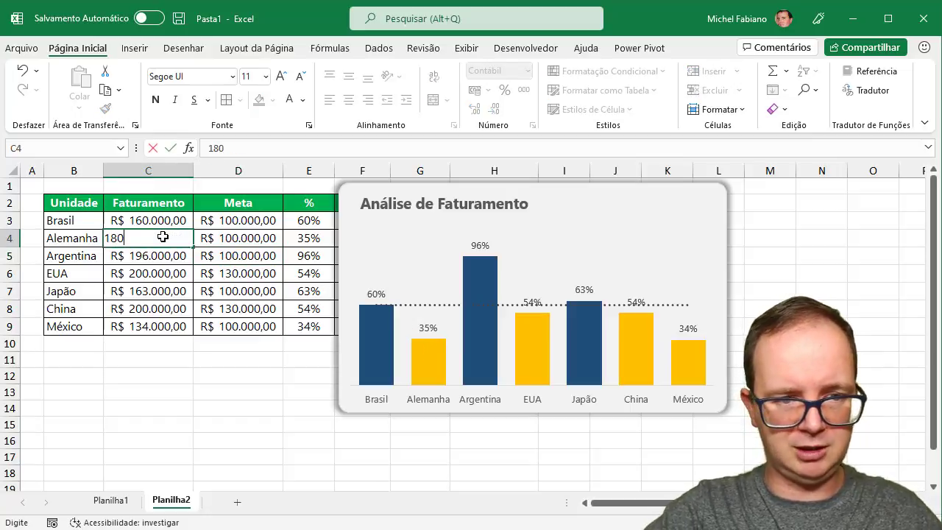
{"action": "type", "text": "000"}
{"action": "key", "text": "Return"}
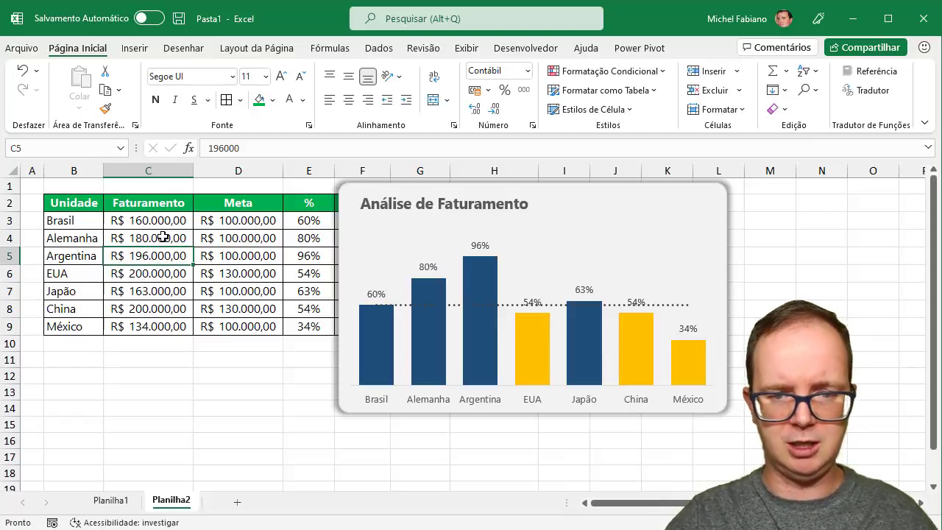